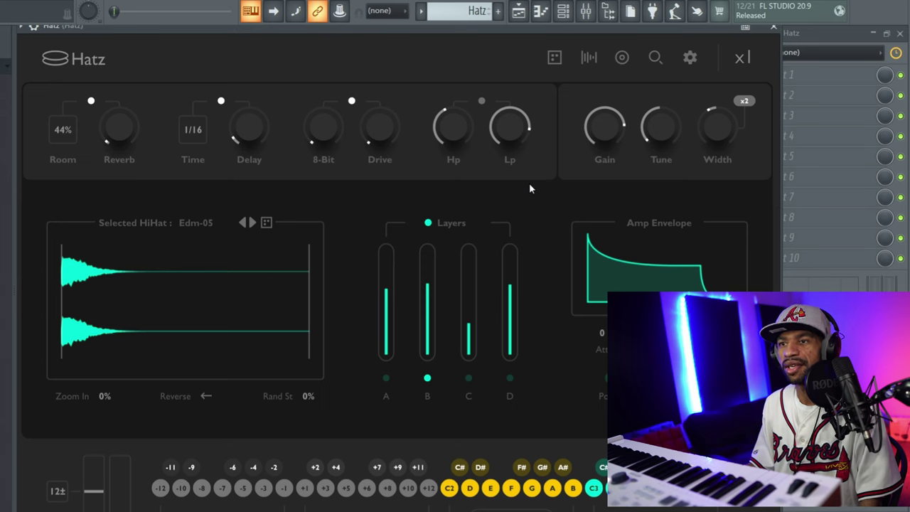
- Set the Hatz interface zoom to 80% in its settings and return to the main view
click(691, 56)
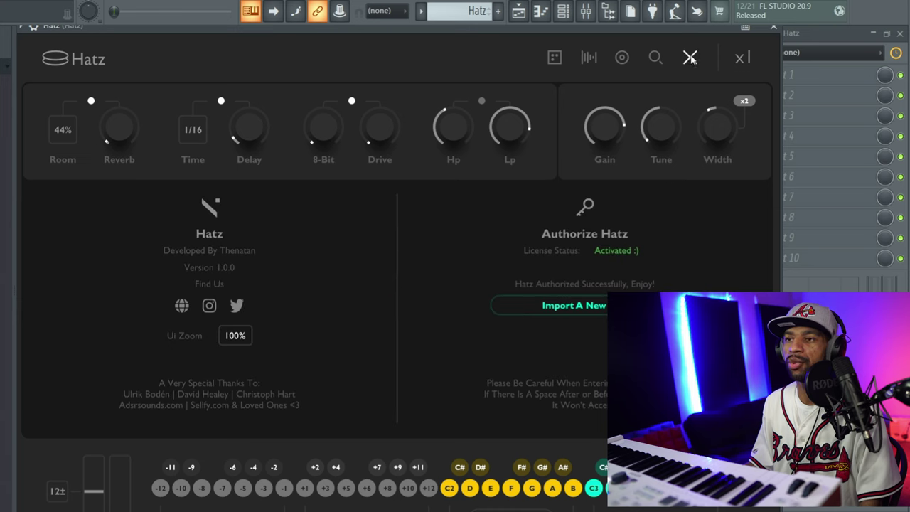
click(235, 337)
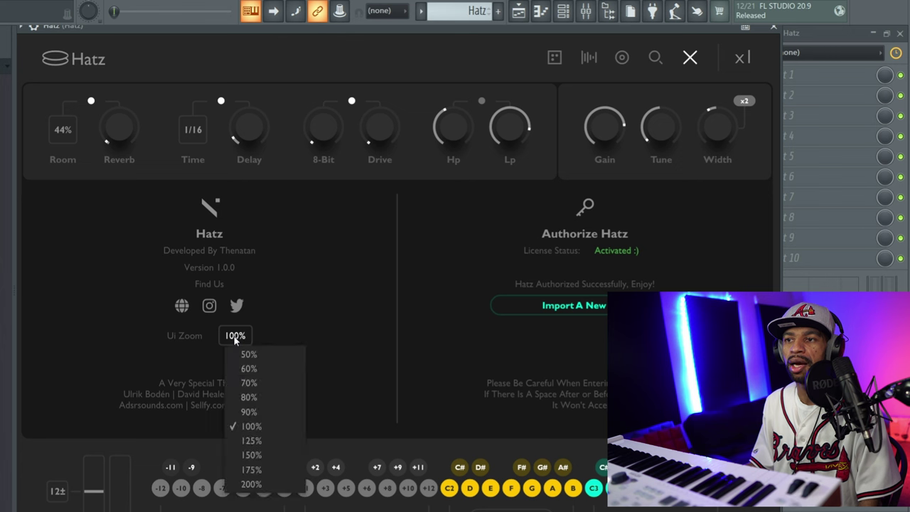
click(250, 398)
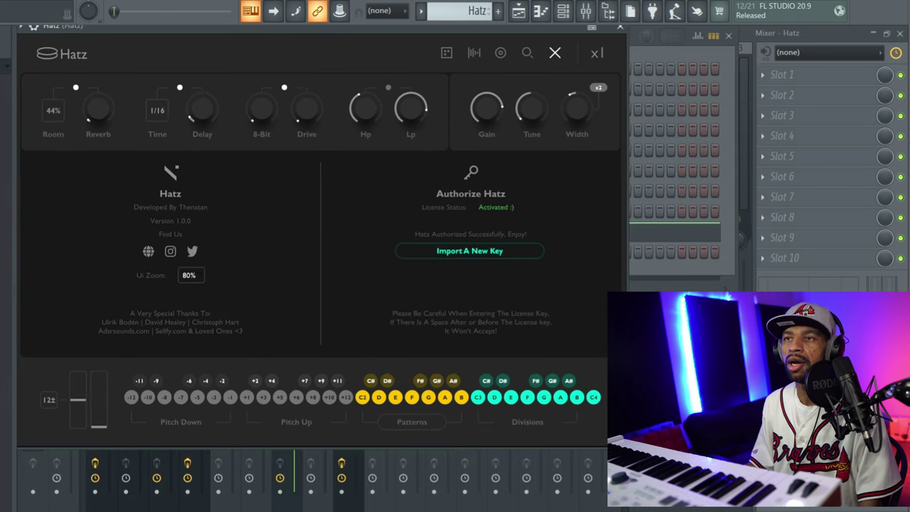
click(555, 54)
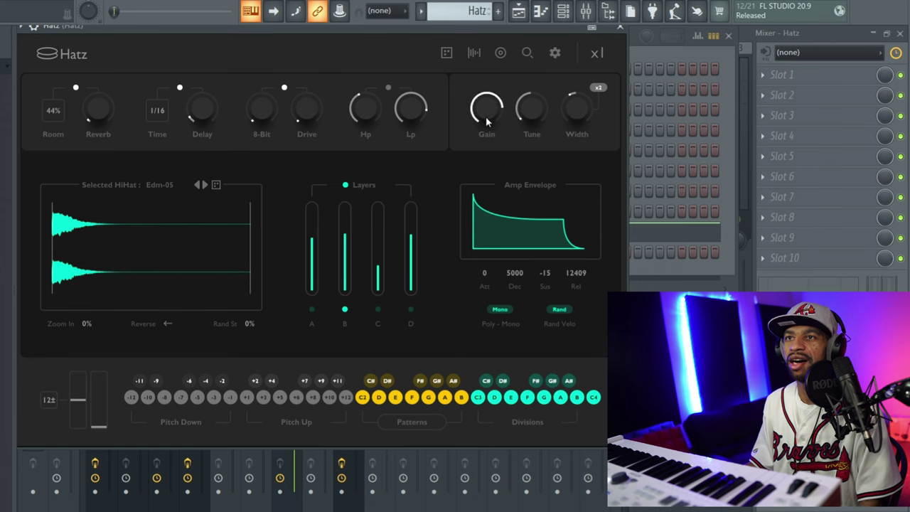
- Open the modulation designers page and view the filter types offered in the Filter Designer
click(502, 53)
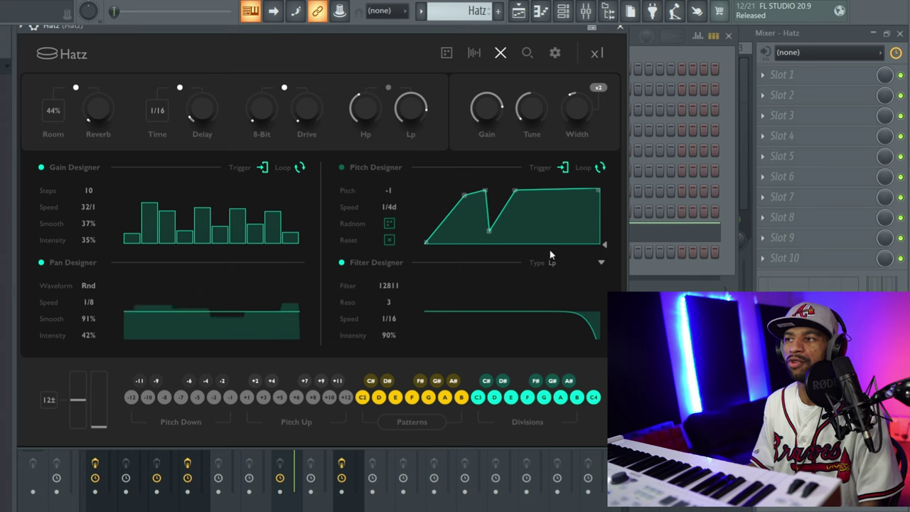
click(601, 264)
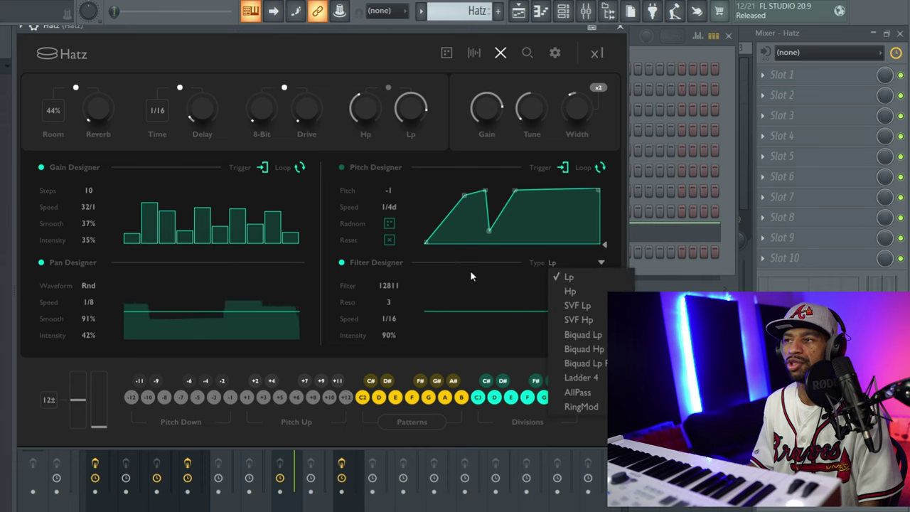
click(452, 265)
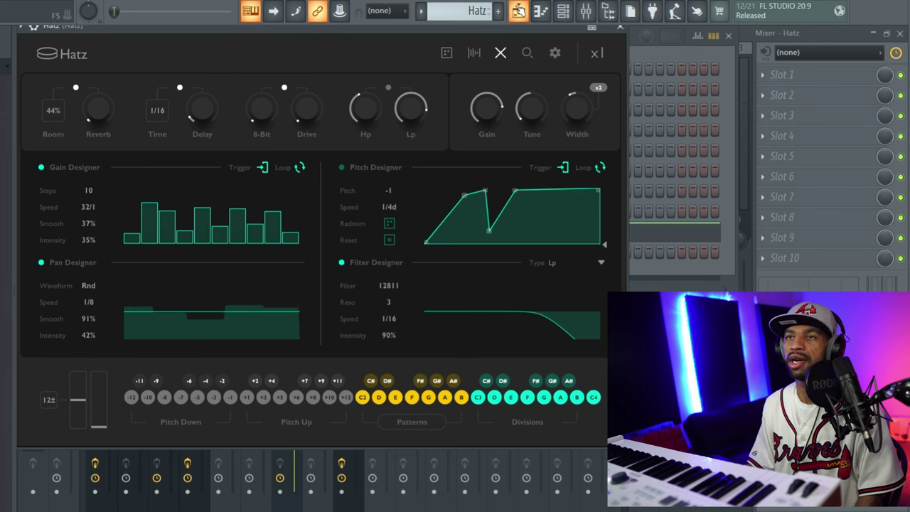
- Show the playlist and play the arrangement from the start until about bar 32
click(250, 11)
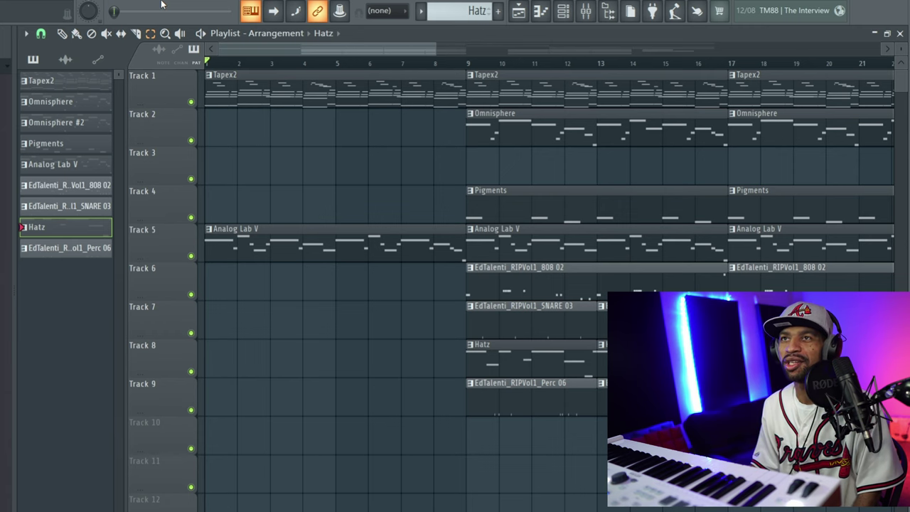
key(space)
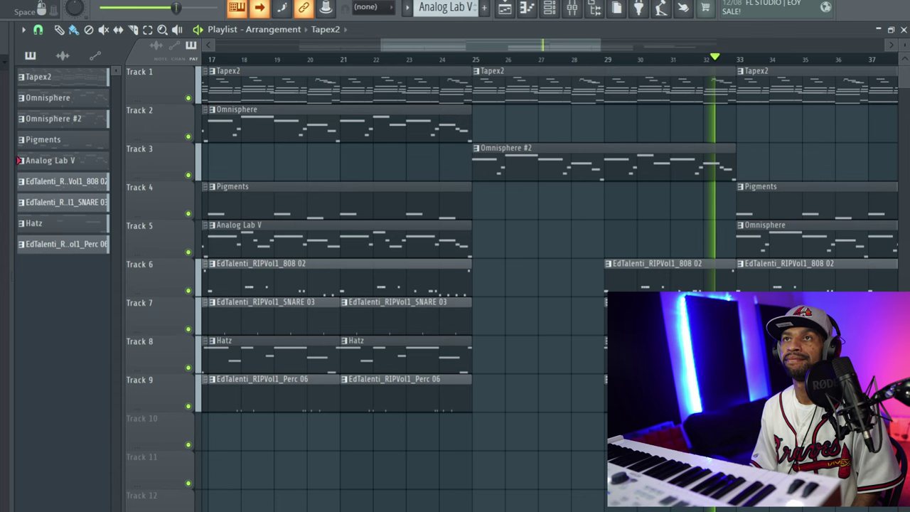
key(space)
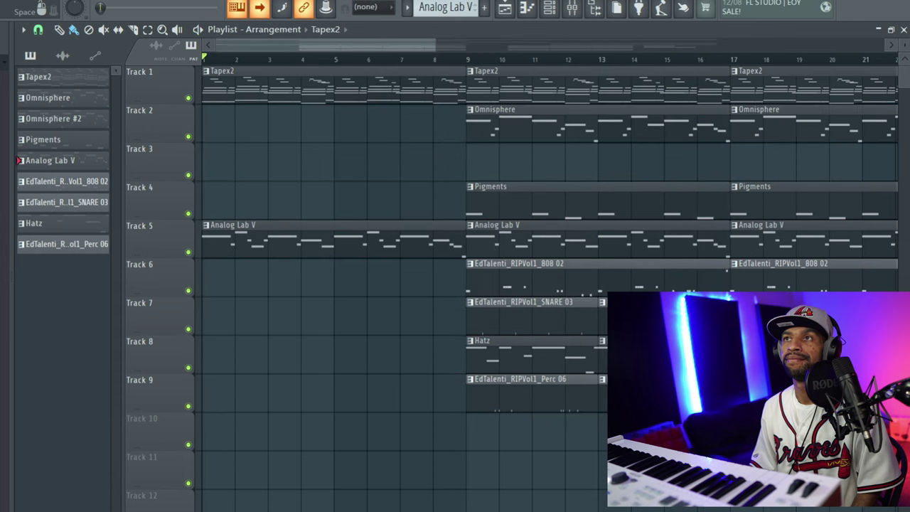
- Select bars 9 to 16 across the playlist tracks and open the Hatz instrument from the channel rack
click(466, 59)
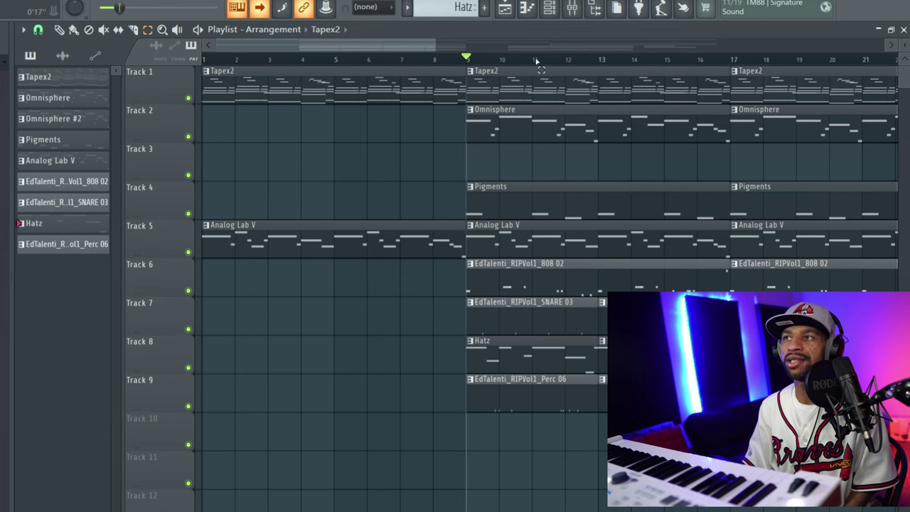
drag(468, 61, 732, 60)
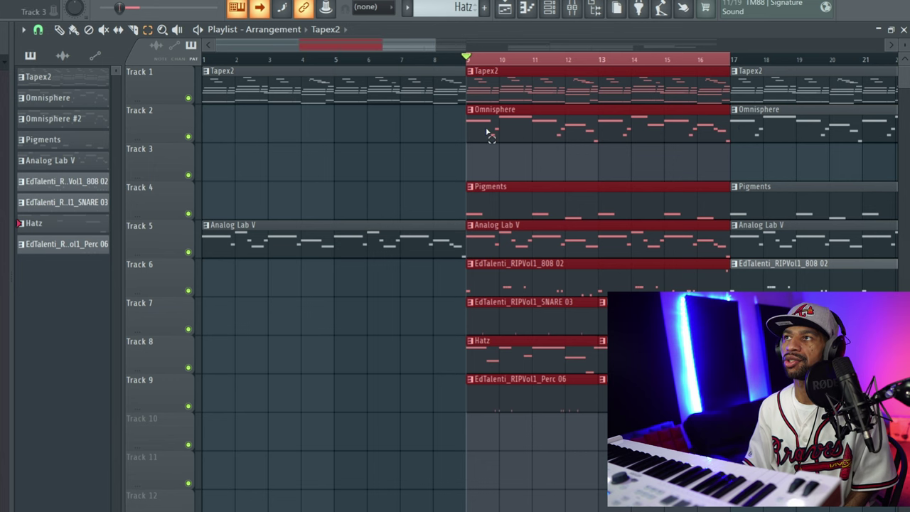
click(551, 9)
click(154, 228)
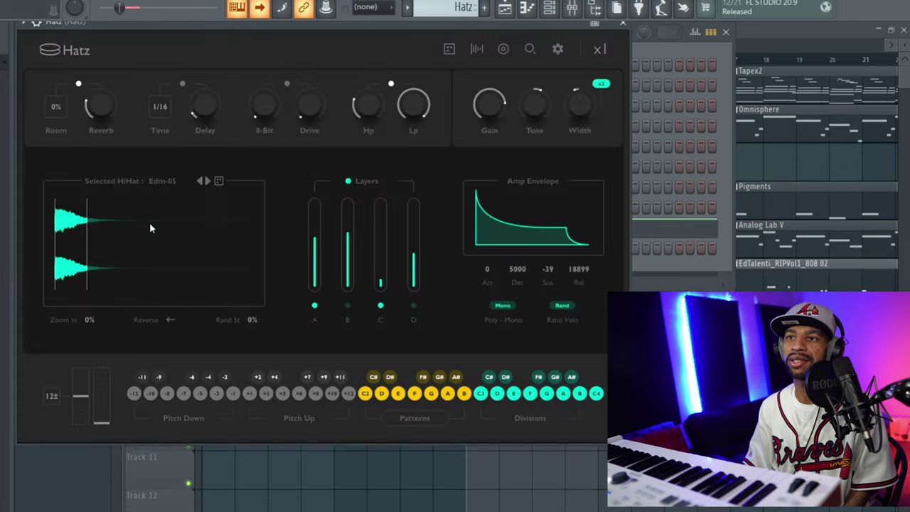
- Randomize the whole hi-hat sound several times while checking the modulation designers, and return to the main view
click(448, 59)
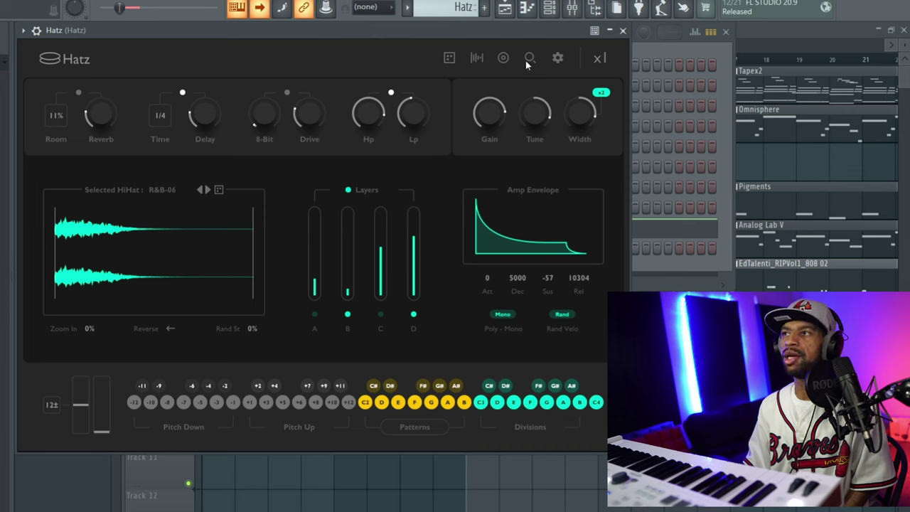
click(503, 57)
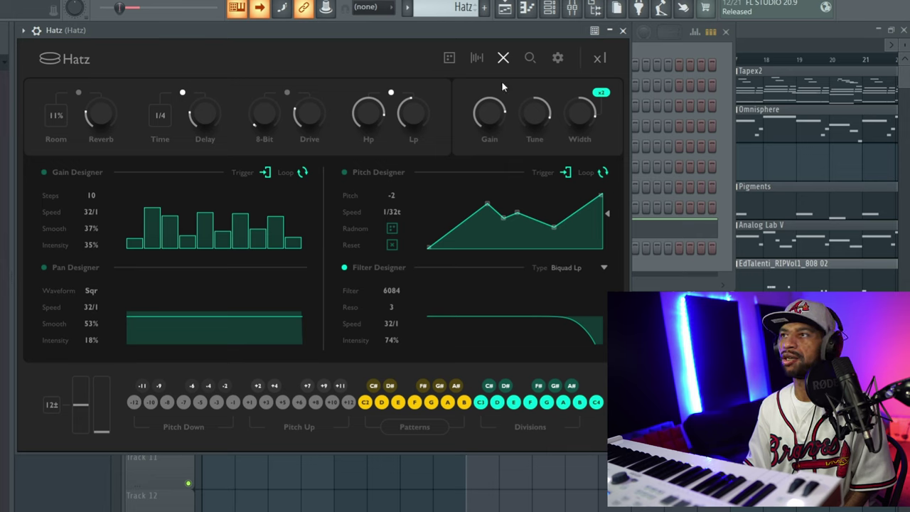
click(503, 58)
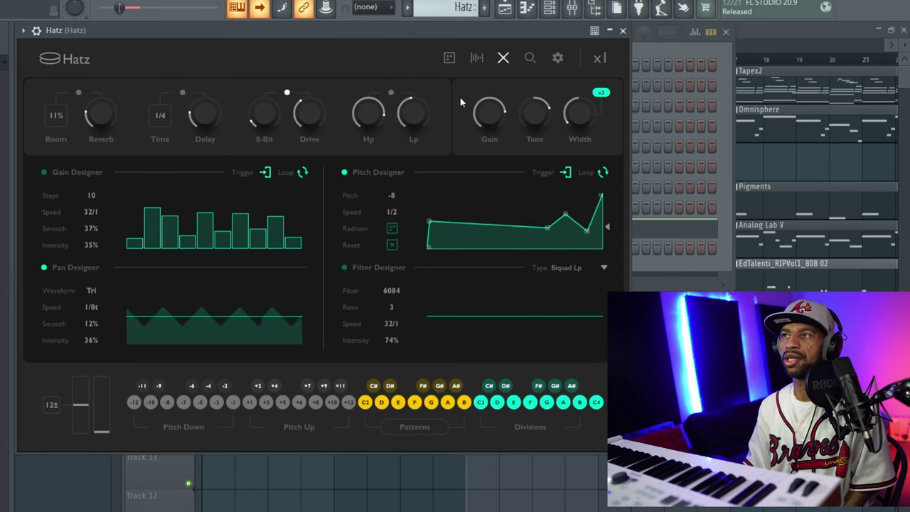
click(450, 56)
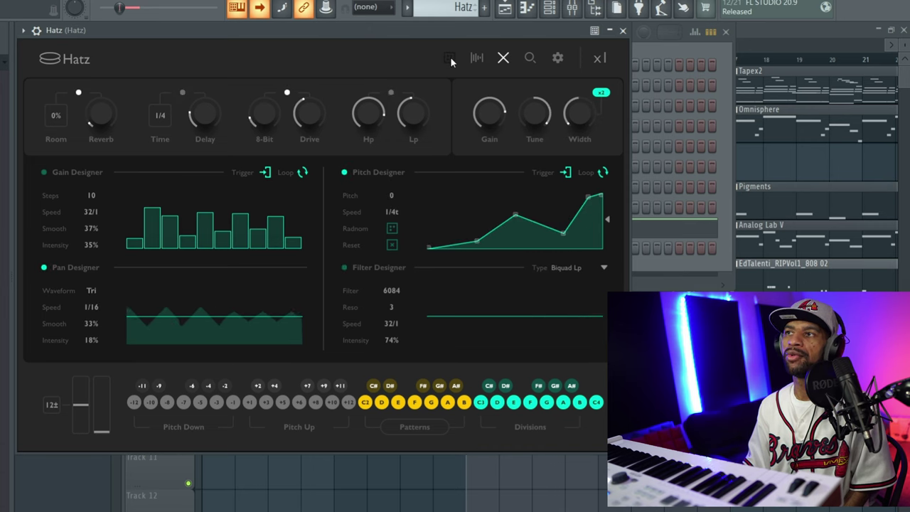
click(505, 59)
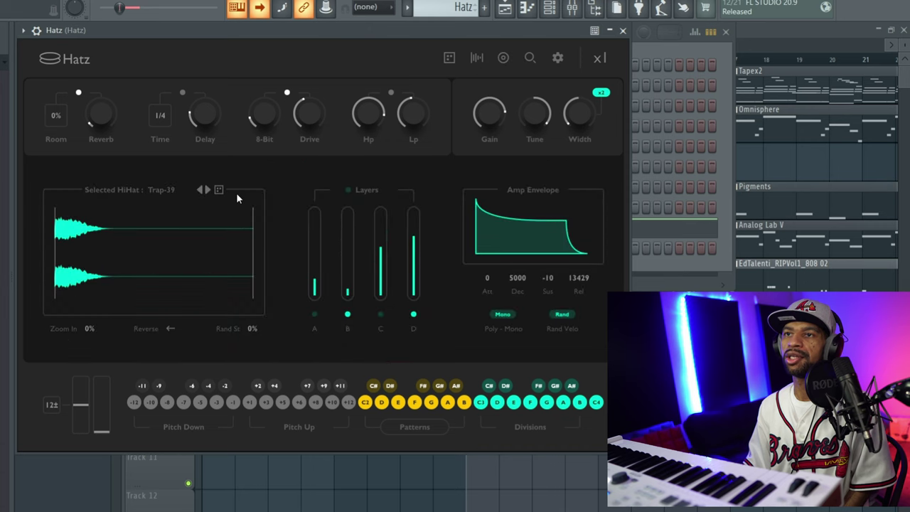
- Browse the Trap category of hi-hat samples, try Trap-30, and load Trap-16
click(475, 58)
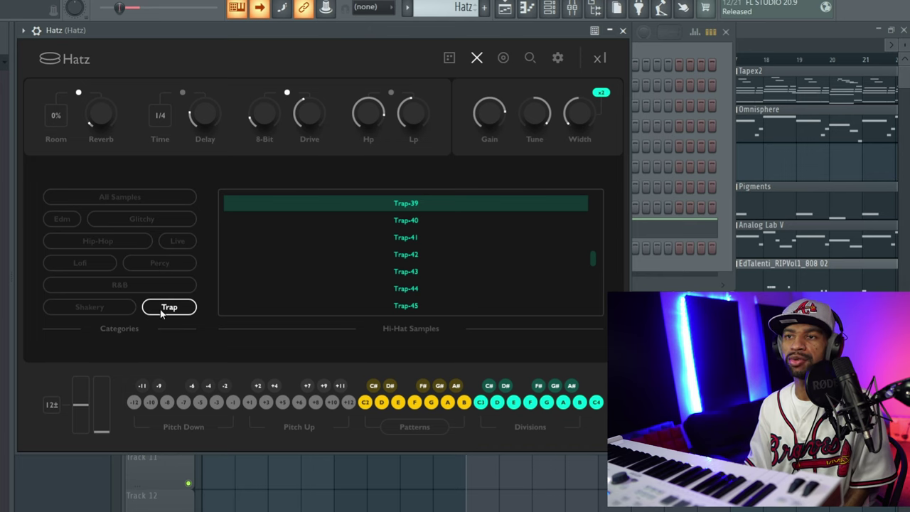
scroll(383, 223, up, 5)
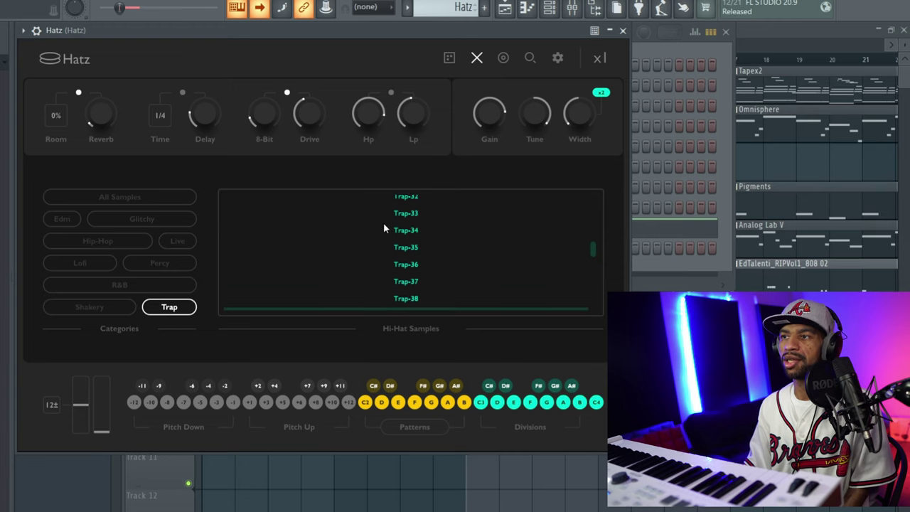
click(402, 219)
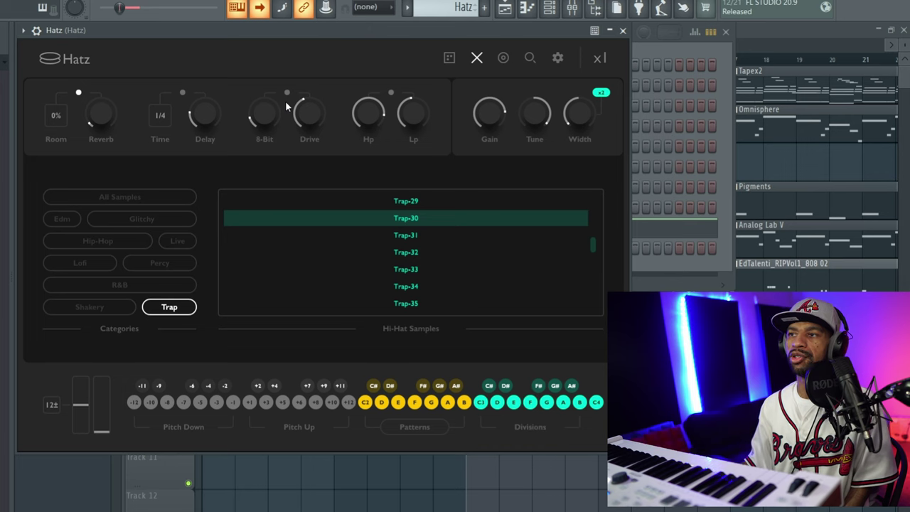
scroll(384, 205, up, 5)
click(392, 204)
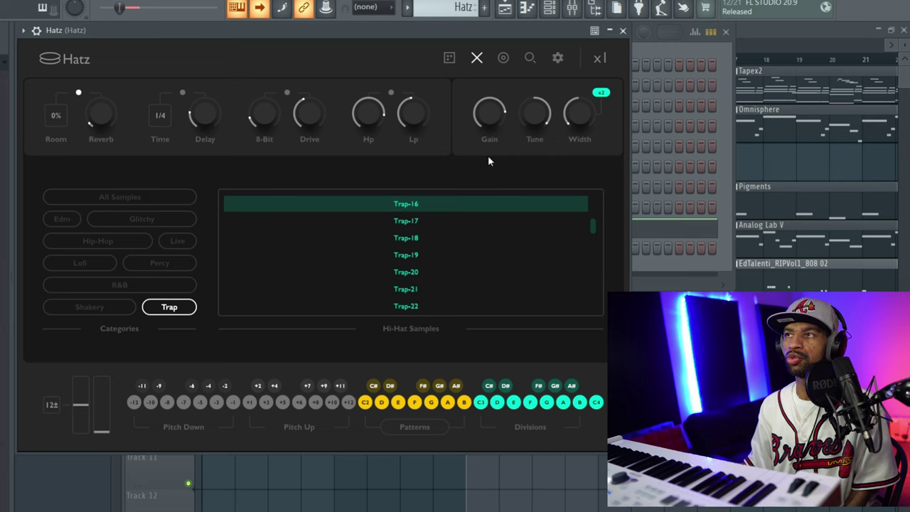
- Open the preset browser and load the E Me preset from the Trap bank
click(529, 57)
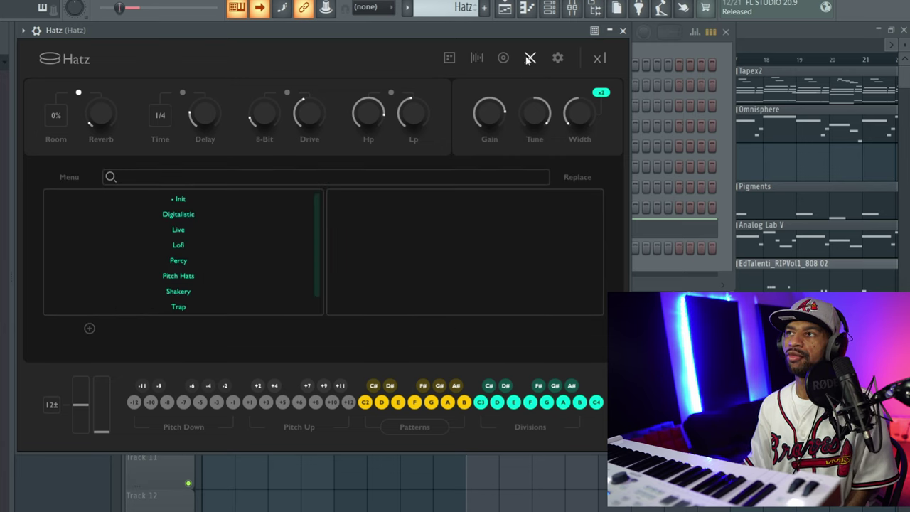
click(529, 57)
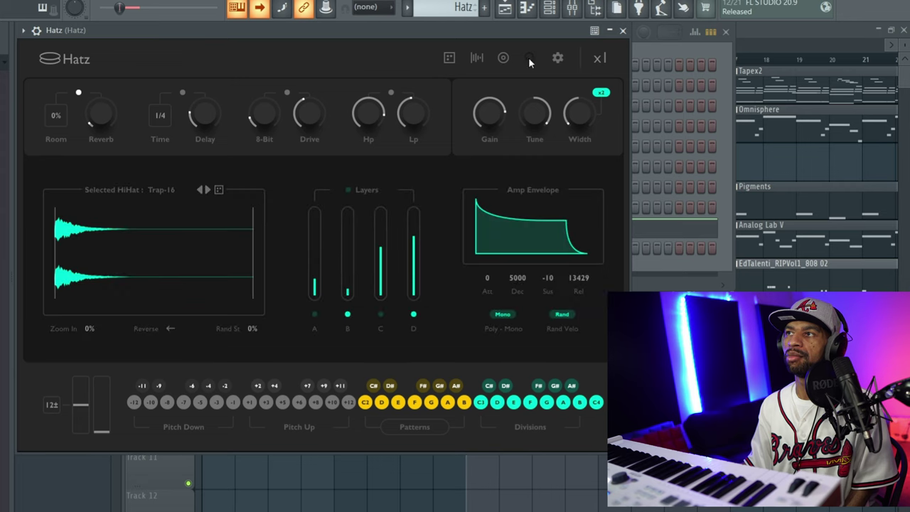
click(530, 58)
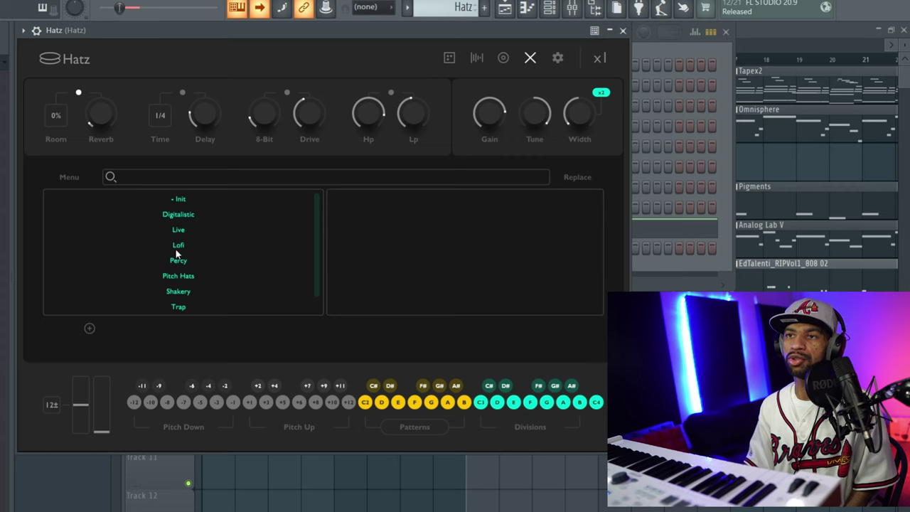
click(181, 306)
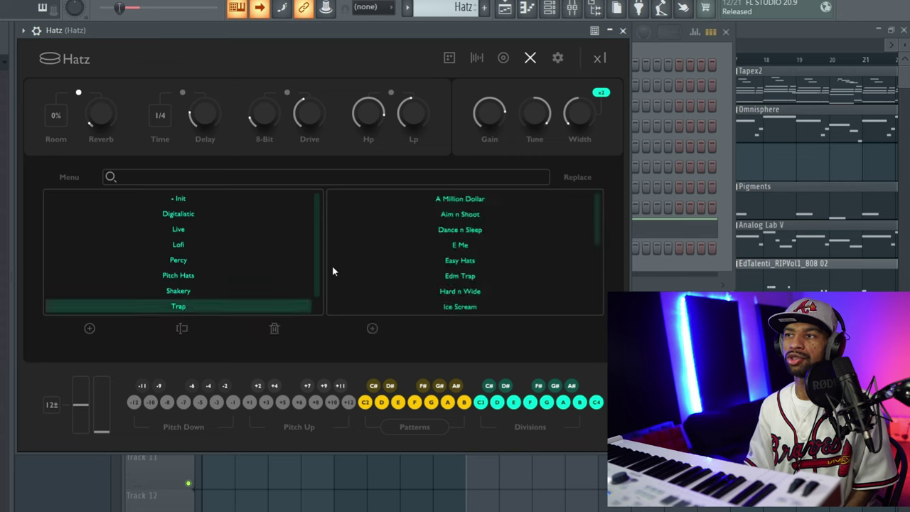
click(462, 246)
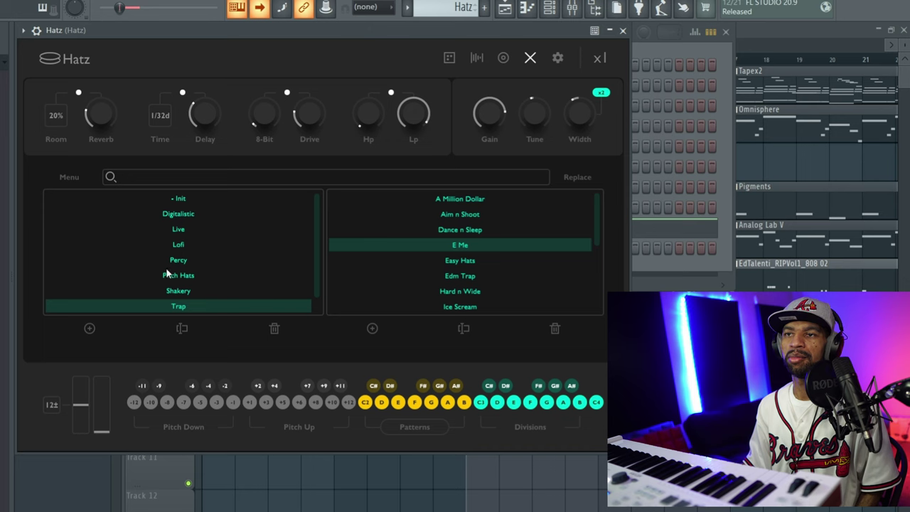
- Try the Lofi presets A Little Flanger and Damaged Radio, and load Industrial
click(181, 244)
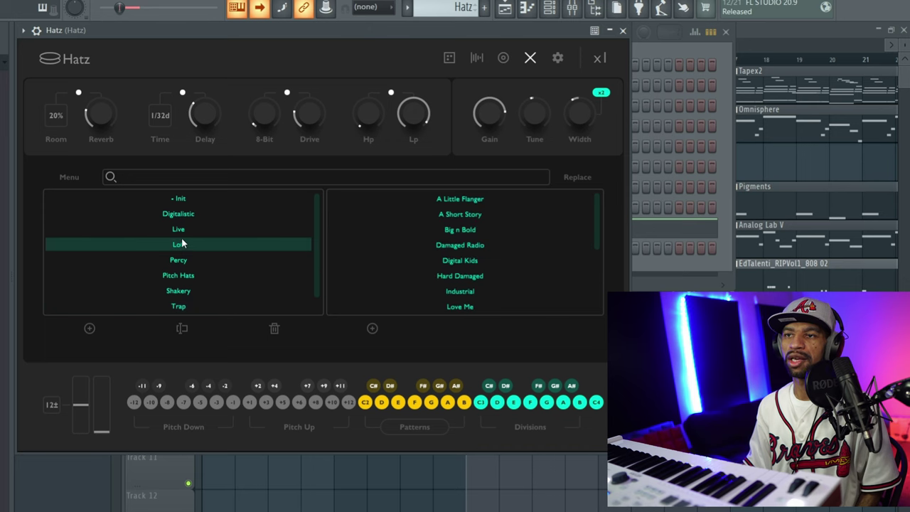
click(458, 201)
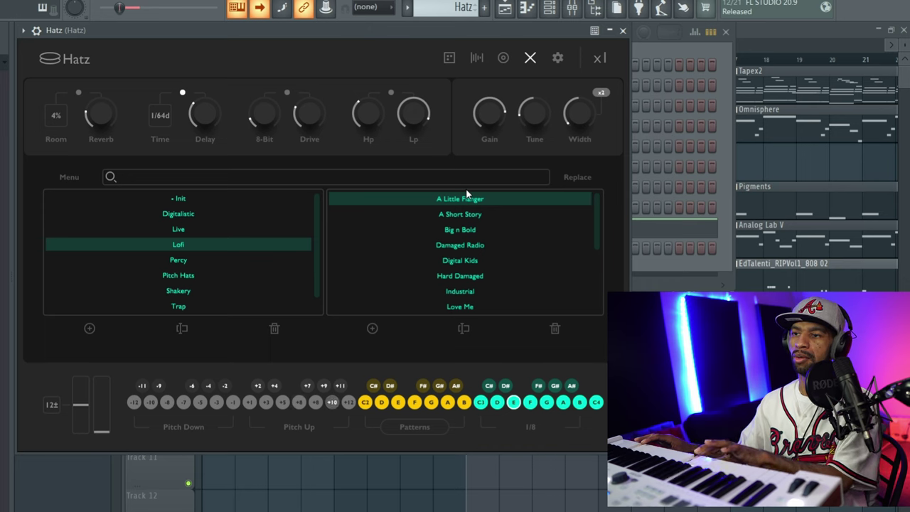
click(470, 245)
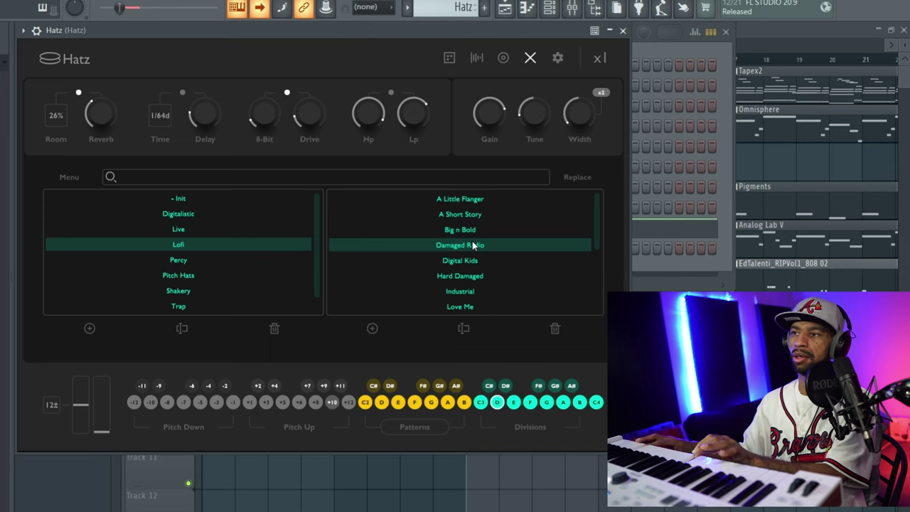
click(454, 297)
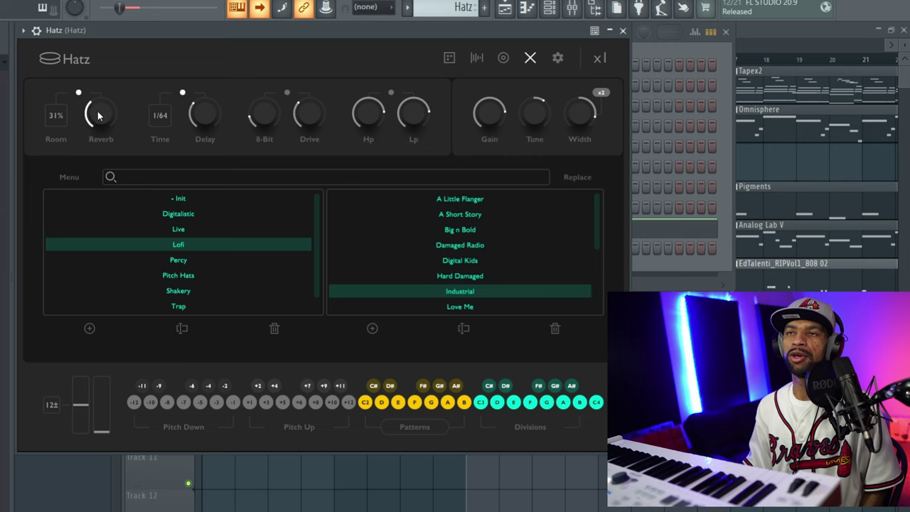
- Set the reverb room to 45%, lower the reverb amount to nearly zero, and return to the main view
drag(98, 115, 100, 111)
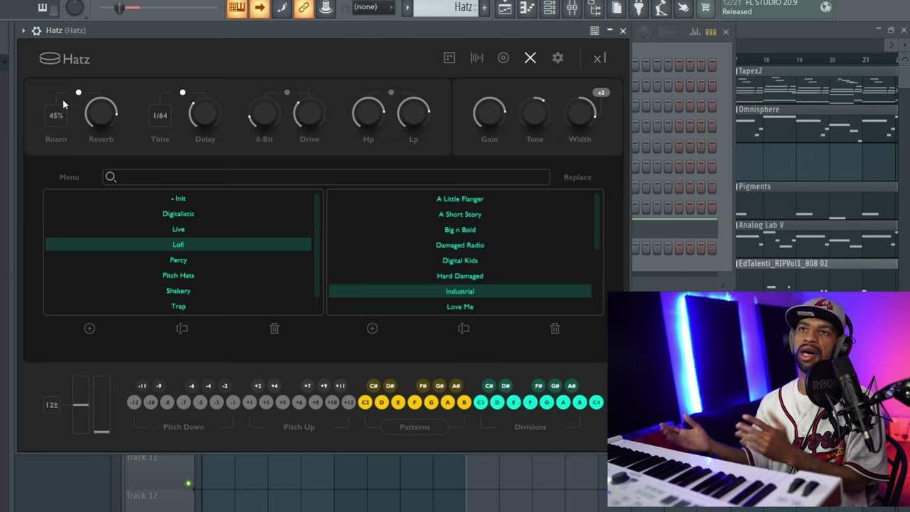
drag(101, 112, 96, 199)
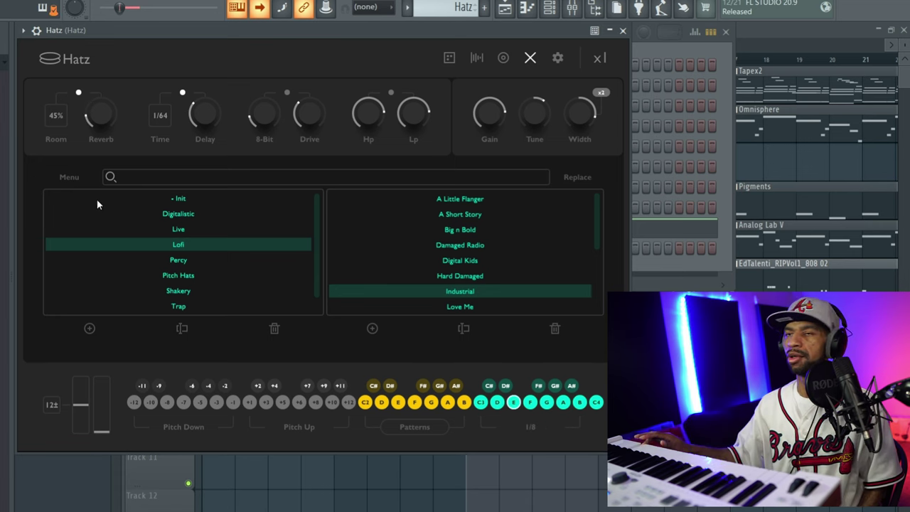
scroll(105, 144, down, 3)
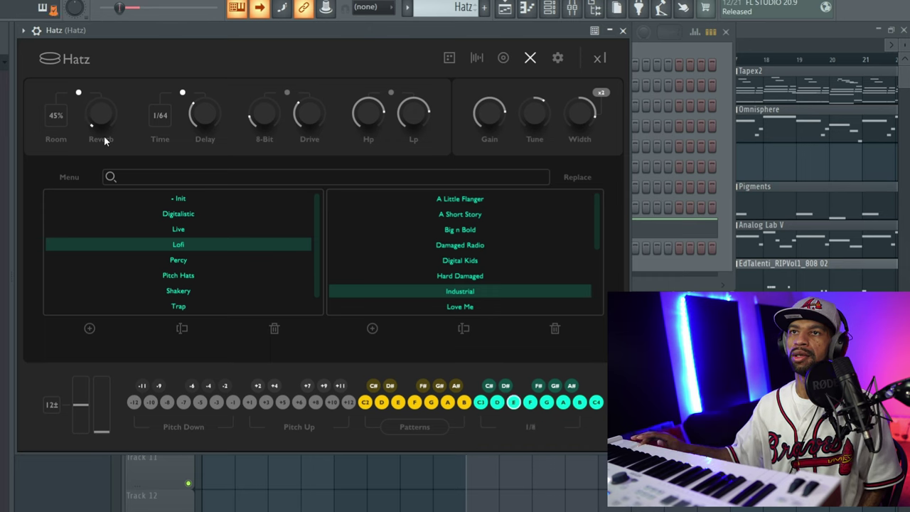
click(203, 177)
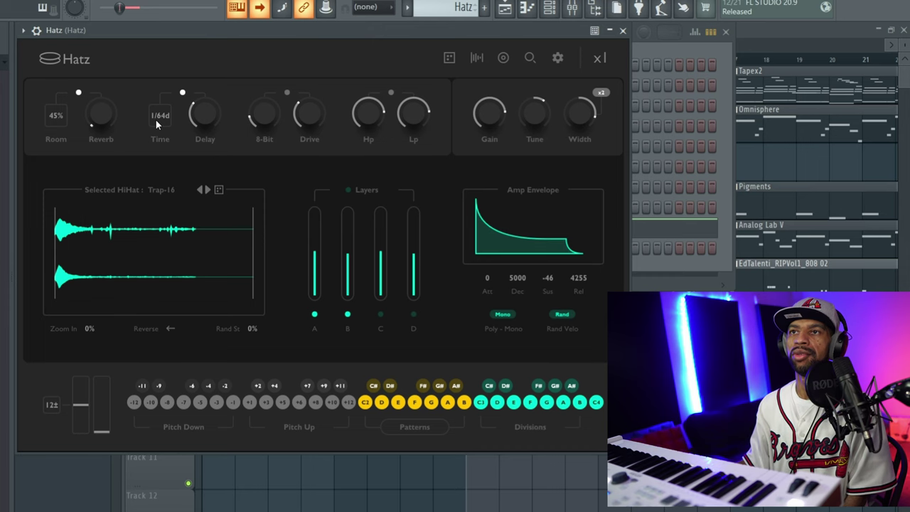
- Set the delay time to 1/8 and turn up the delay, and try higher 8-Bit and Drive amounts
click(156, 147)
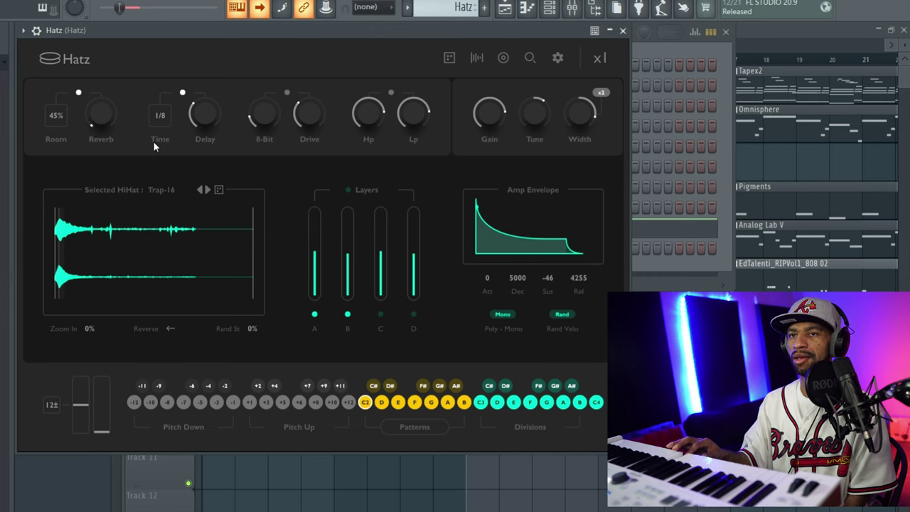
drag(200, 122, 228, 59)
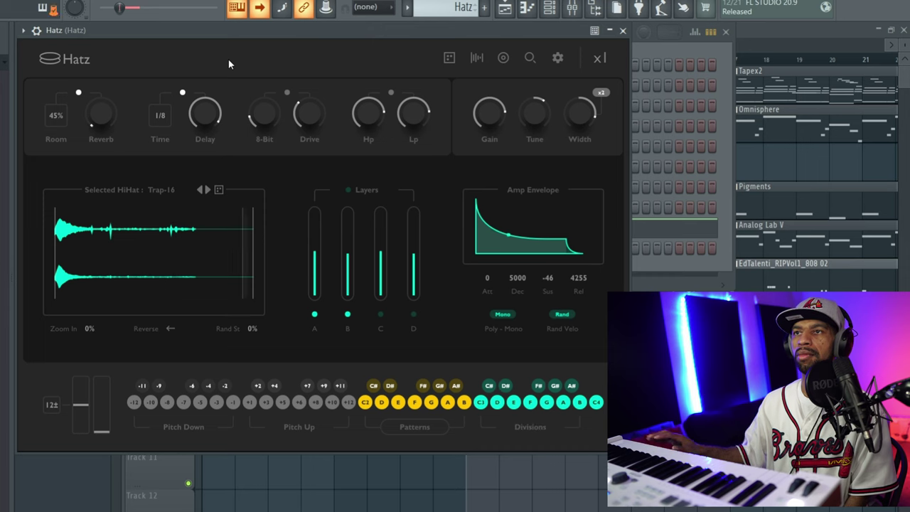
mouse_move(205, 115)
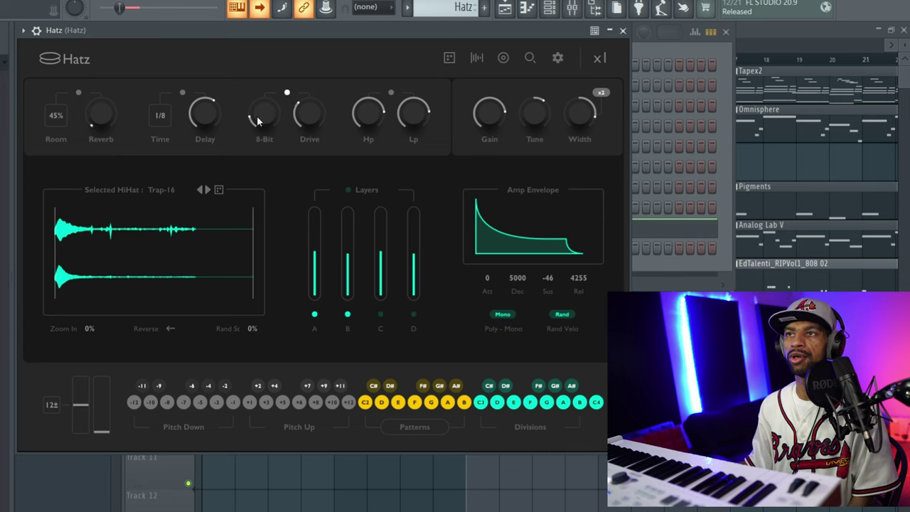
drag(258, 119, 258, 127)
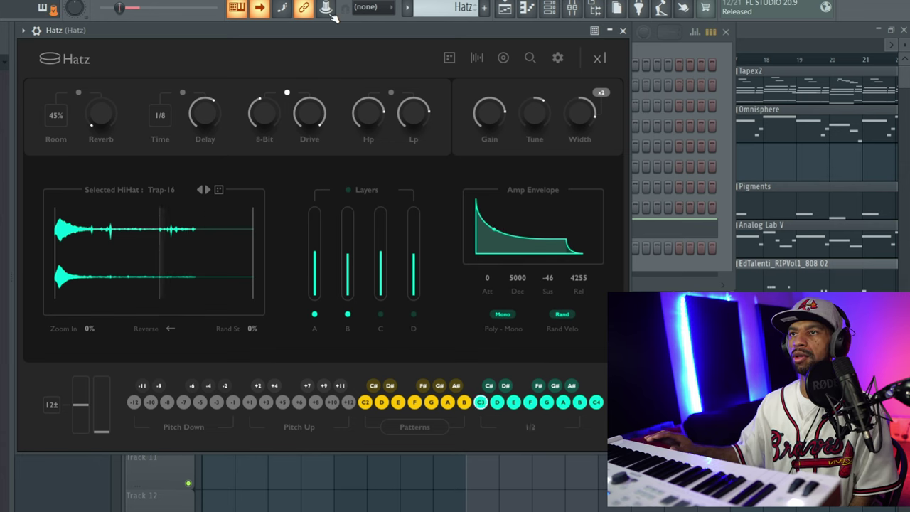
mouse_move(305, 104)
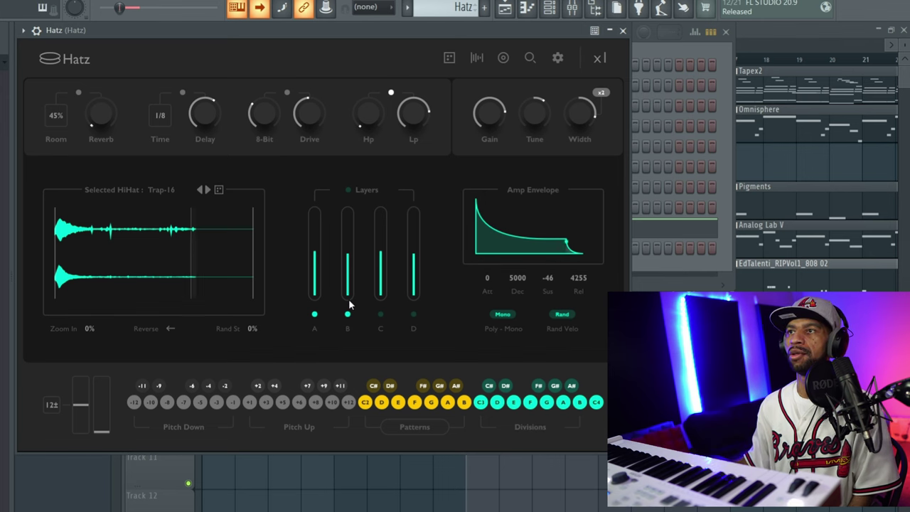
- Sweep the low-pass filter down, raise the high-pass and low-pass cutoffs partway, and increase the stereo width
drag(433, 114, 375, 288)
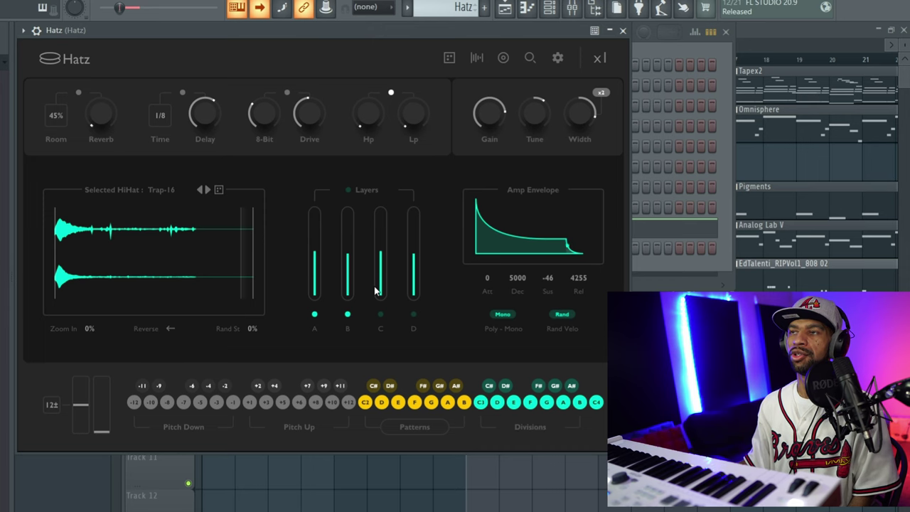
drag(365, 111, 362, 64)
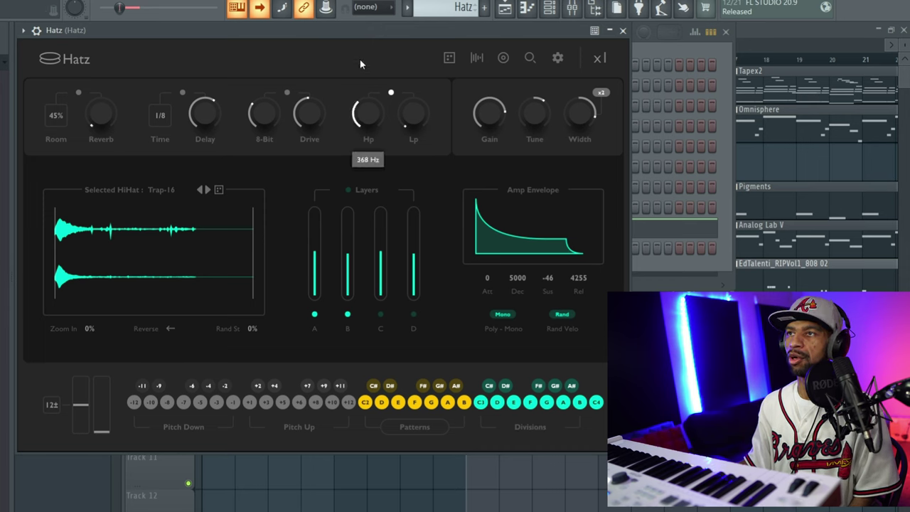
drag(409, 122, 409, 76)
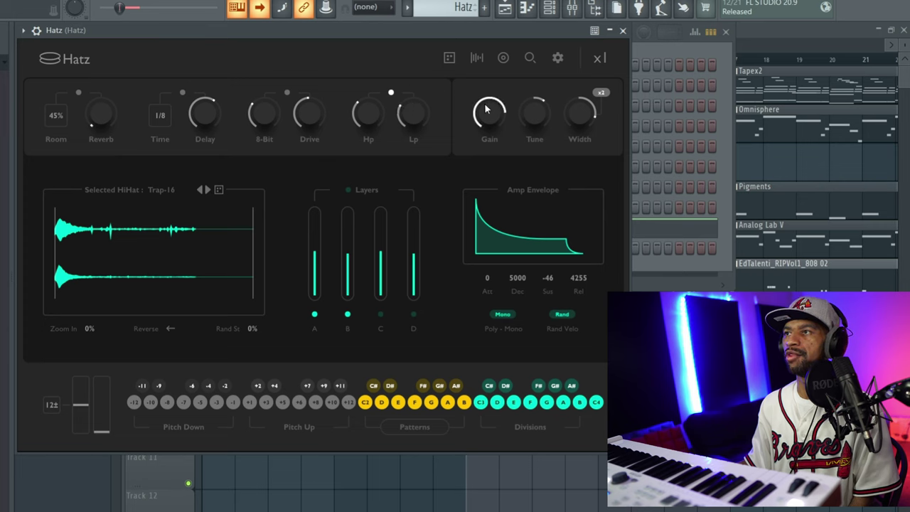
drag(571, 114, 591, 89)
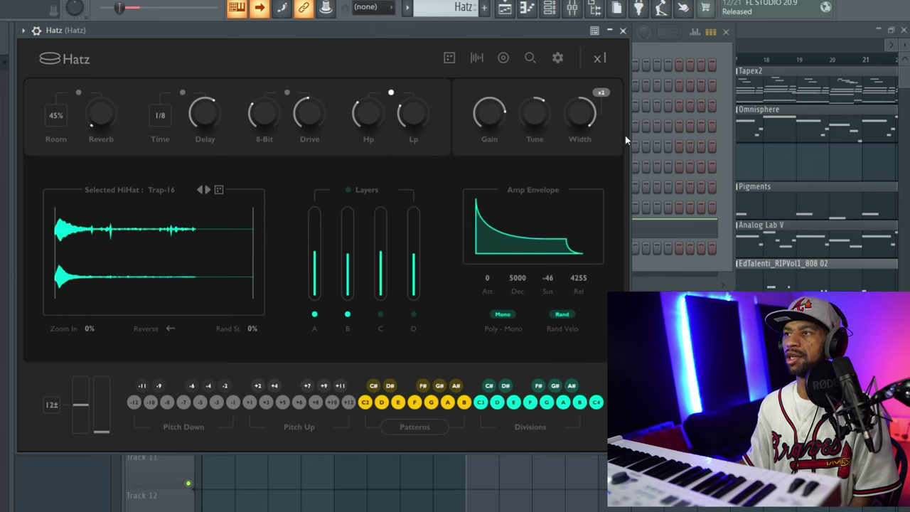
- Switch from the plugin to the Hatz channel's pattern and open it in the piano roll
click(725, 31)
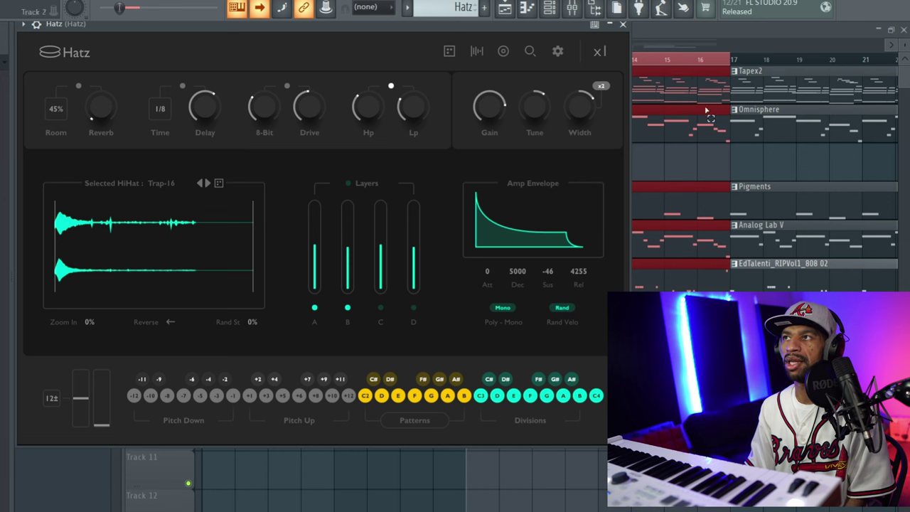
click(552, 9)
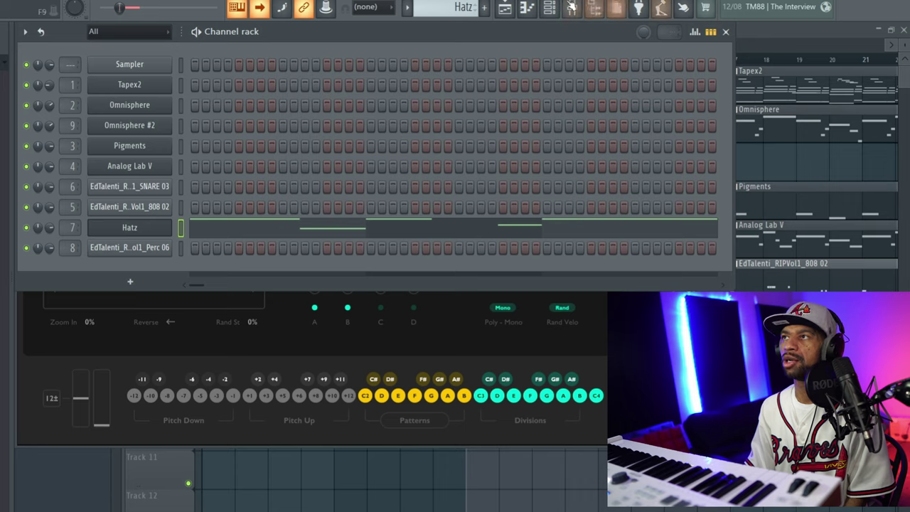
click(571, 10)
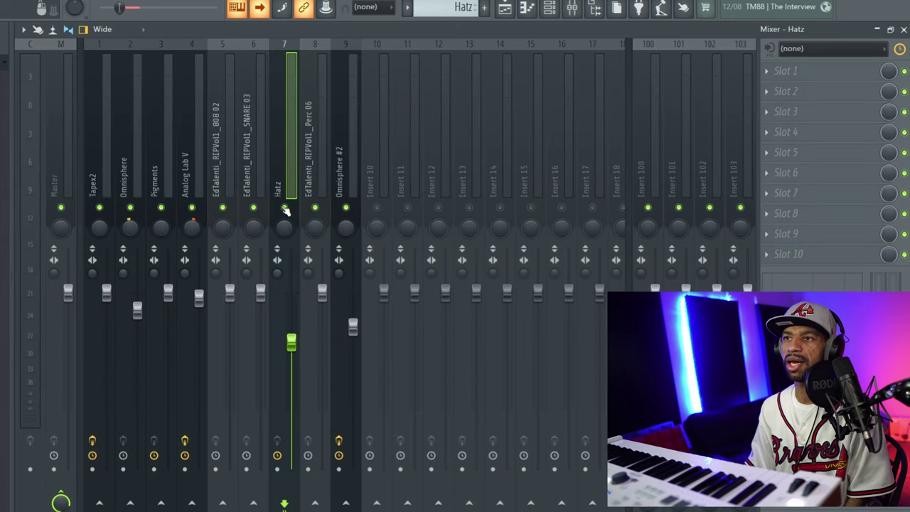
key(F6)
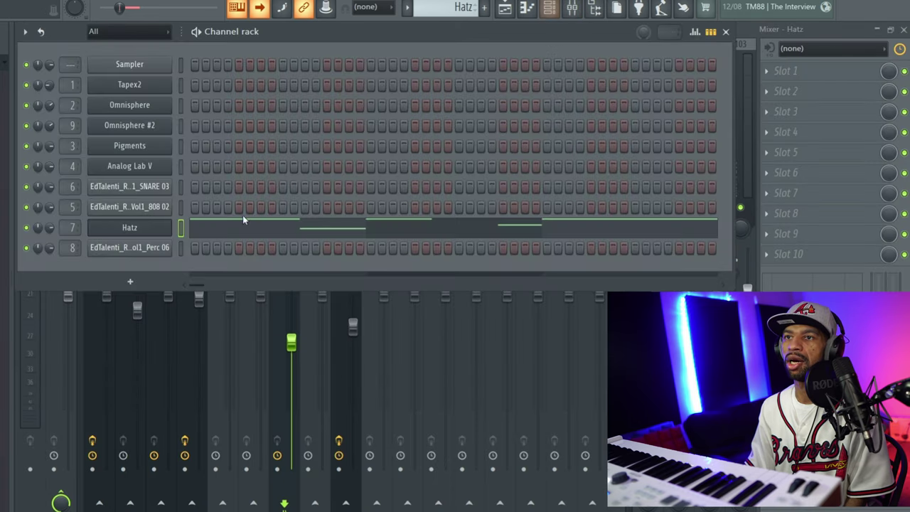
click(235, 228)
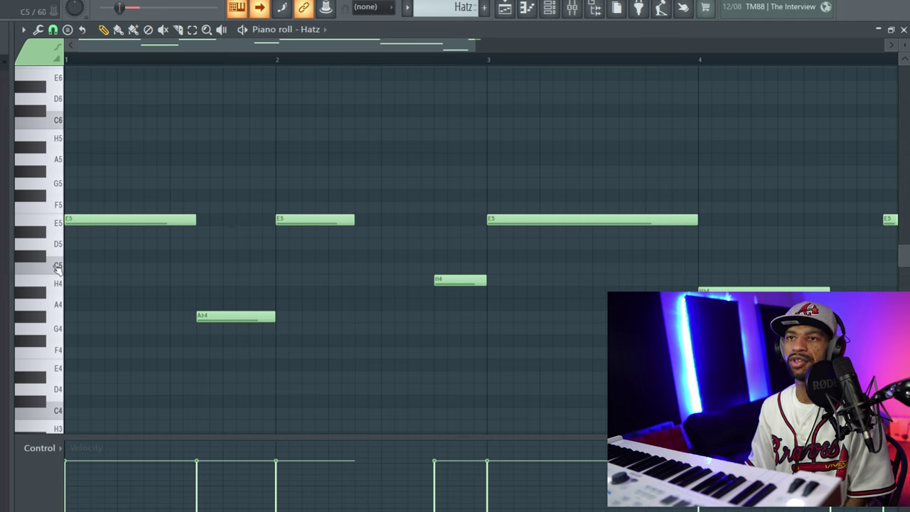
- Audition the hi-hat divisions on the piano roll keys from C5 up to E5
click(58, 267)
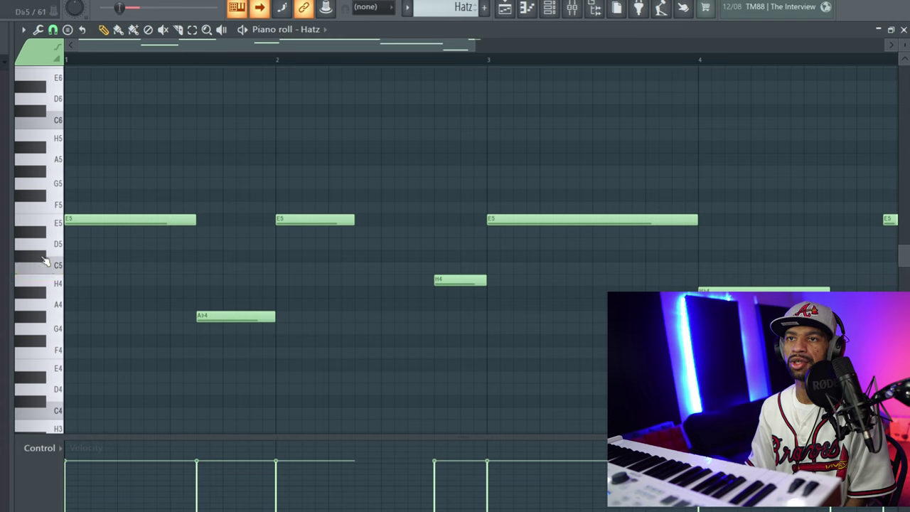
click(44, 261)
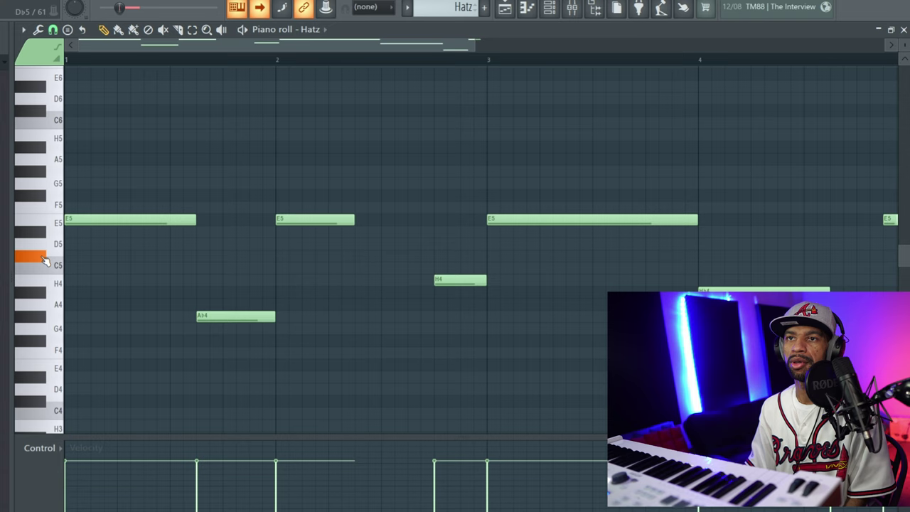
click(56, 245)
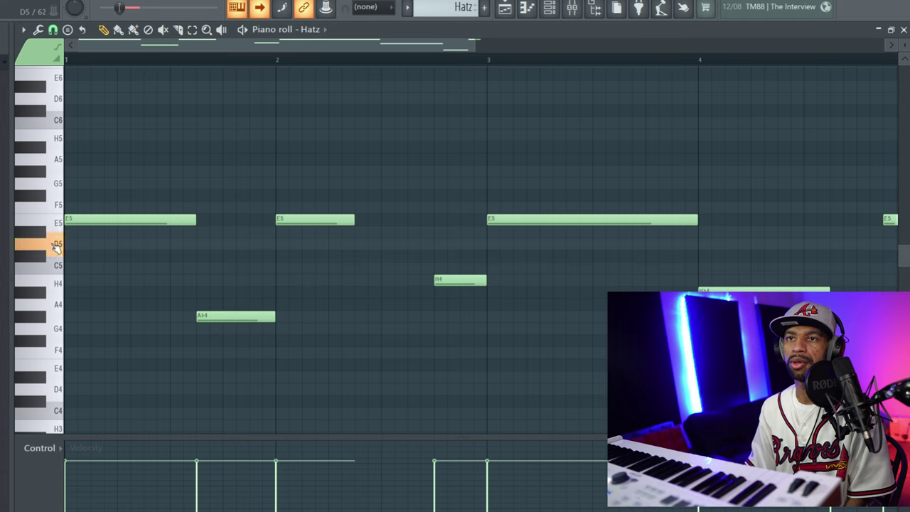
click(47, 234)
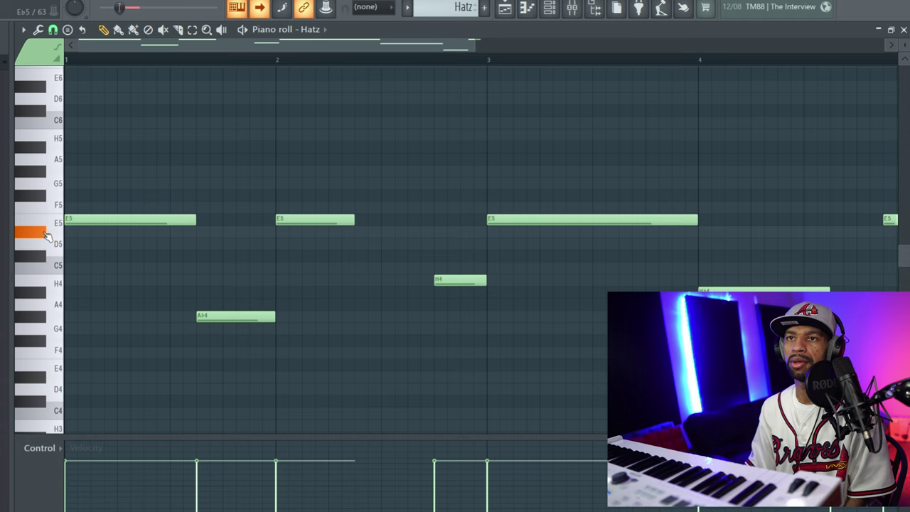
click(56, 221)
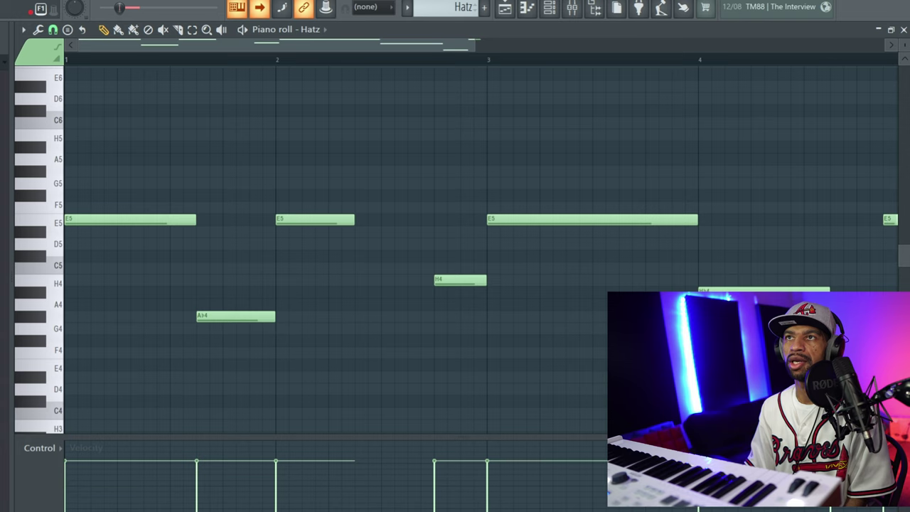
- Delete all existing notes from the Hatz pattern, including the last E5 before bar 5, and return to bar 1
right_click(143, 220)
right_click(313, 220)
right_click(234, 317)
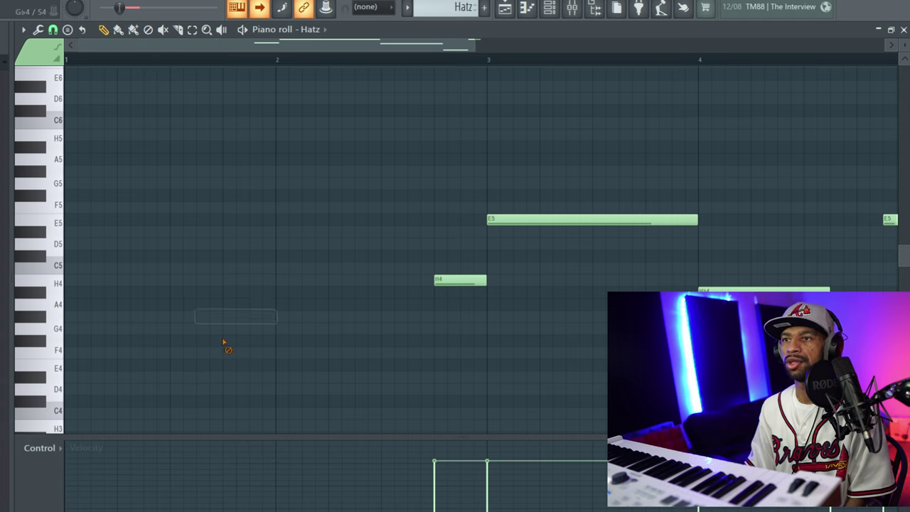
right_click(569, 220)
right_click(465, 282)
scroll(640, 214, down, 2)
scroll(818, 185, right, 2)
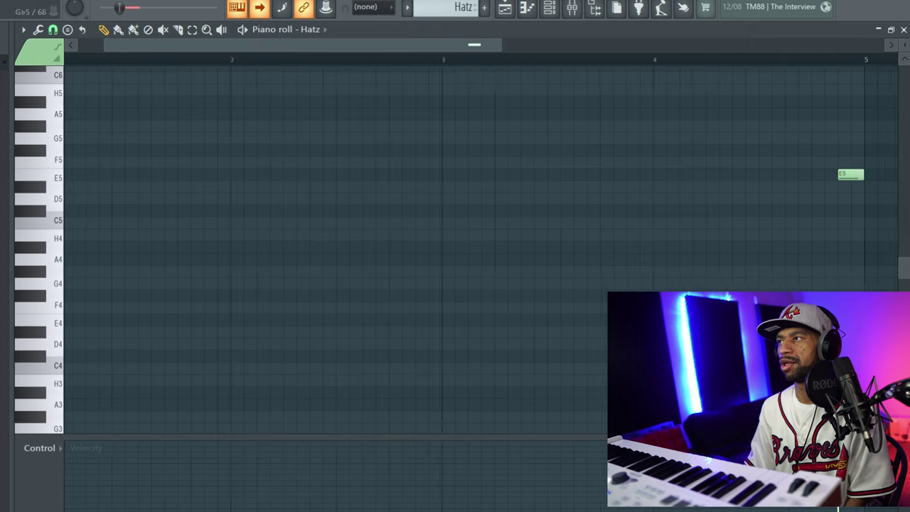
right_click(834, 174)
drag(676, 47, 360, 61)
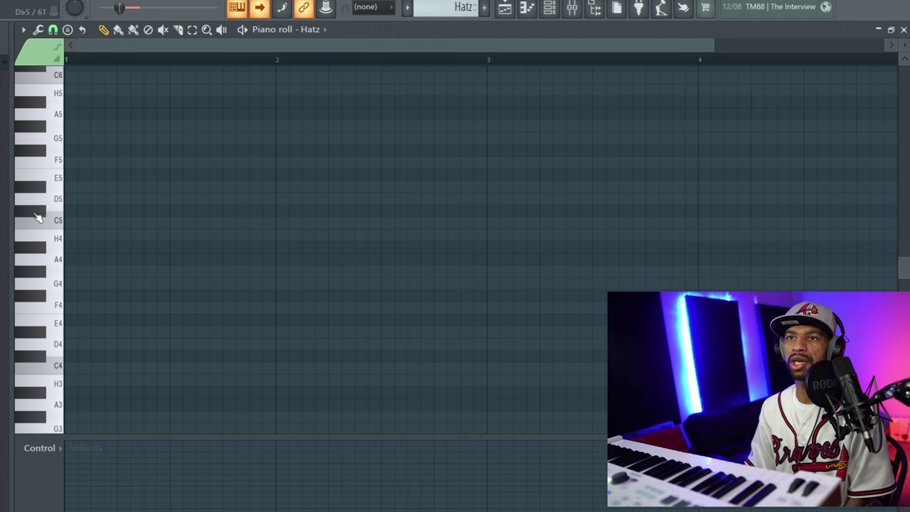
- Draw a half-bar C5 note at the start of bar 1, move it up to E5, and play the pattern back
click(68, 224)
drag(89, 223, 171, 239)
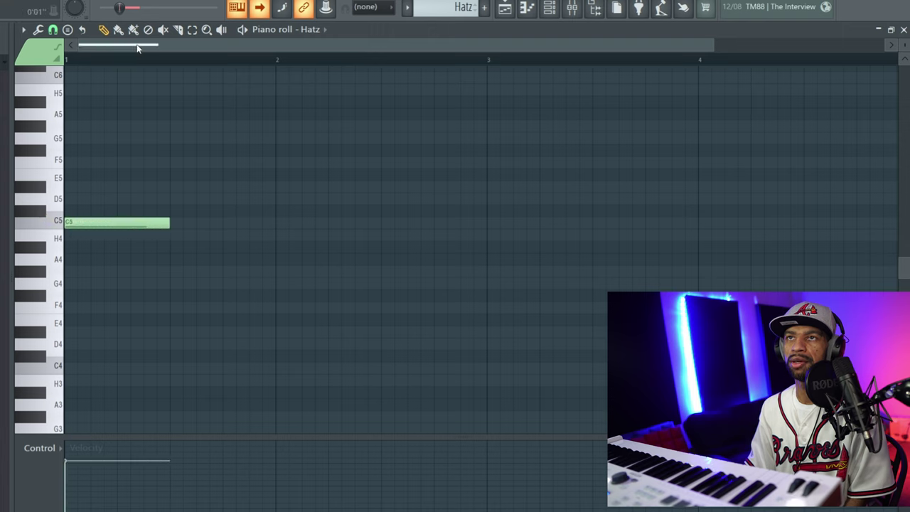
key(space)
drag(83, 227, 91, 173)
key(space)
key(space)
key(space)
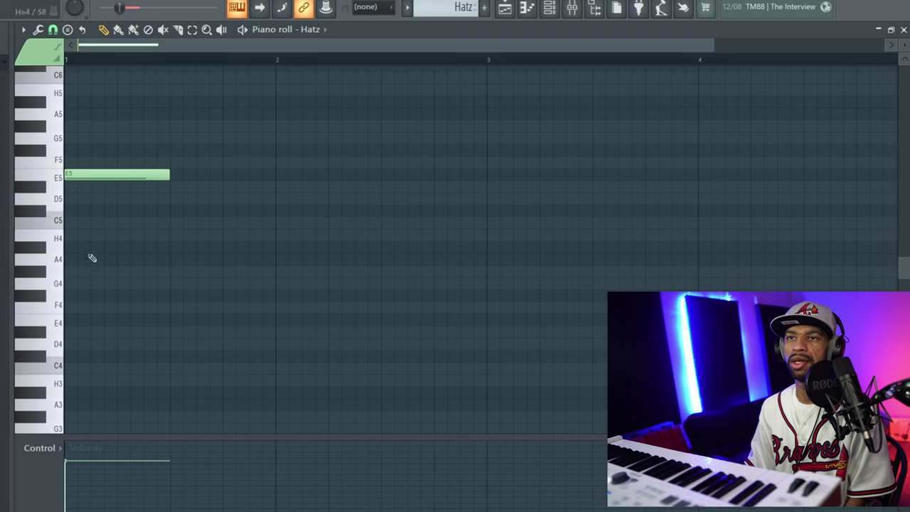
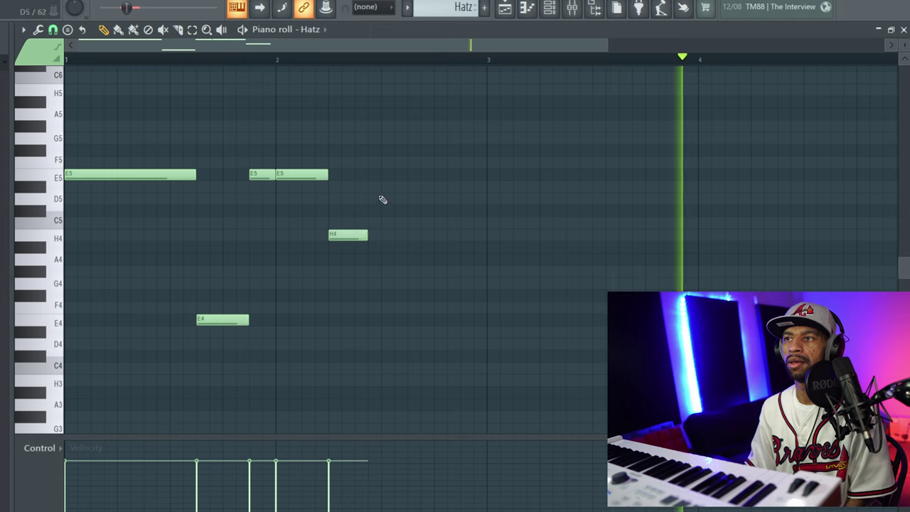
- Add an E5 note after the H4 note in bar 2, extending both notes to a quarter bar
click(388, 176)
drag(369, 236, 381, 236)
drag(421, 179, 434, 178)
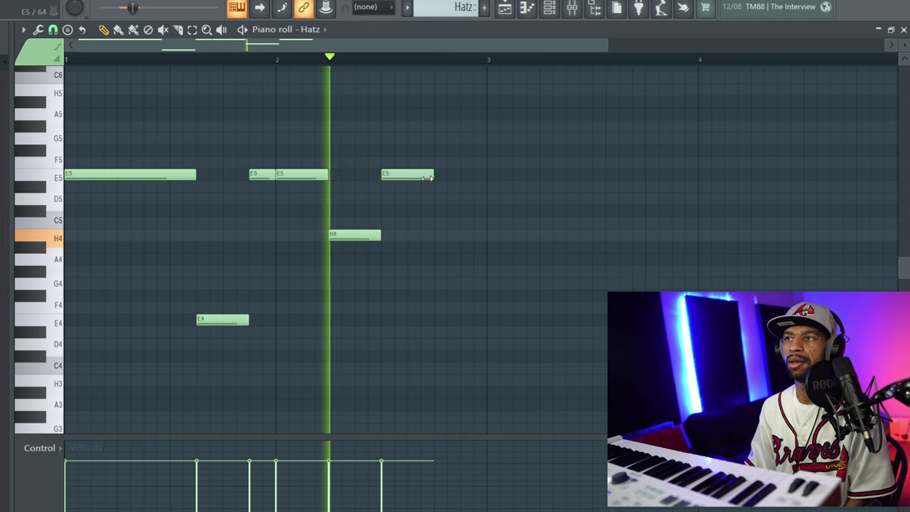
key(space)
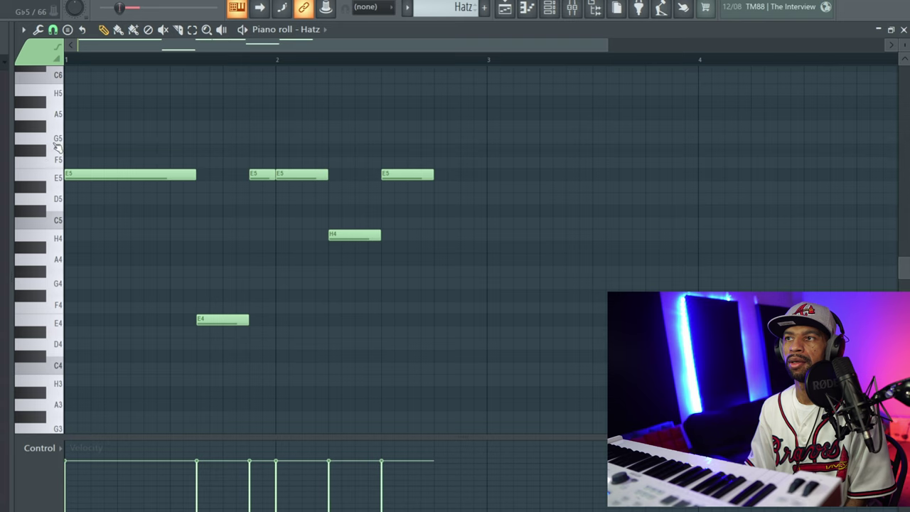
- Move the new E5 note up to G♭5, fill the last quarter of bar 2 with another E5 note, and play the pattern
drag(406, 174, 407, 151)
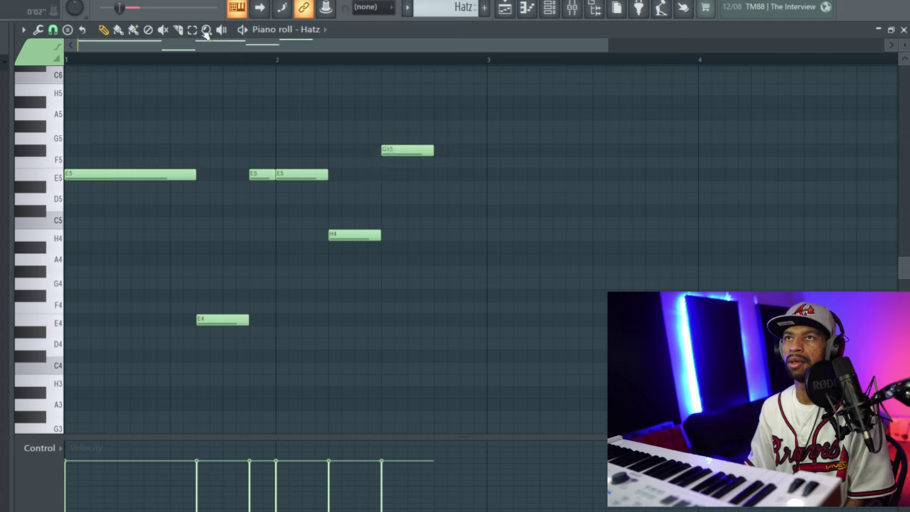
key(space)
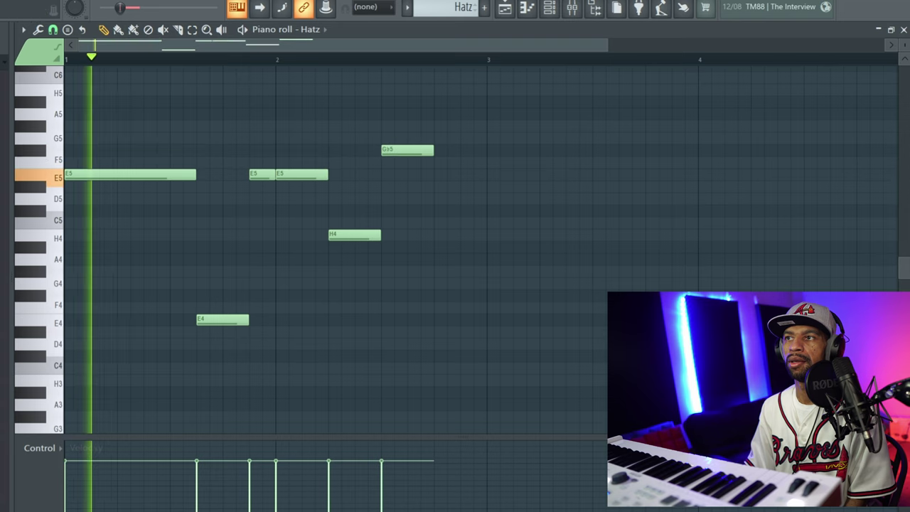
click(437, 177)
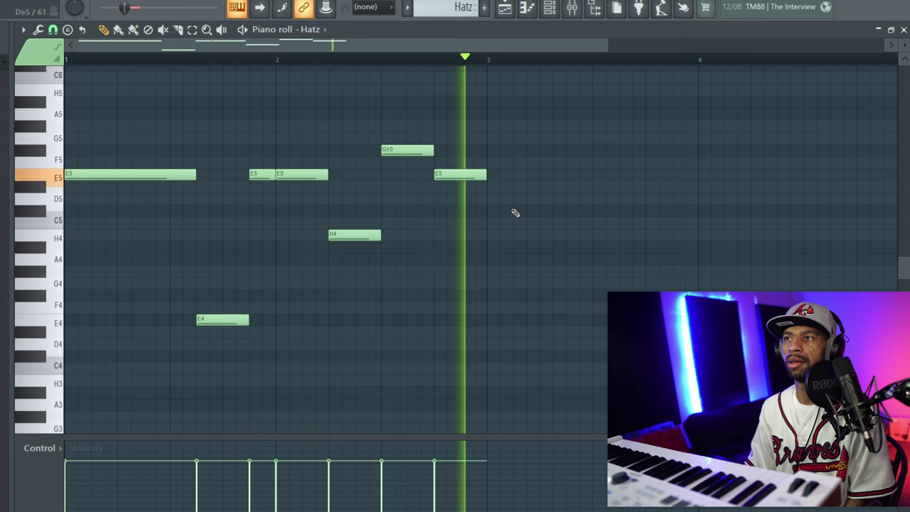
key(space)
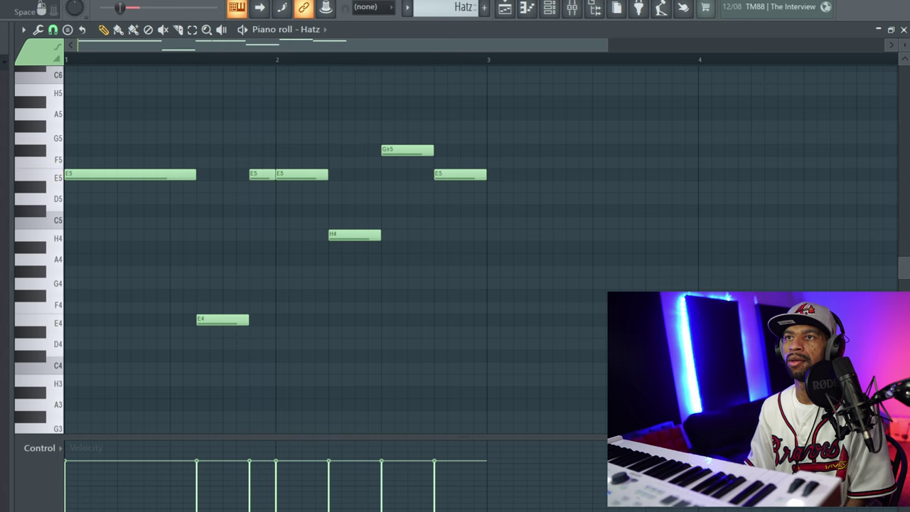
- Select all the notes of the two-bar pattern and duplicate them into bars 3 and 4
key(ctrl+a)
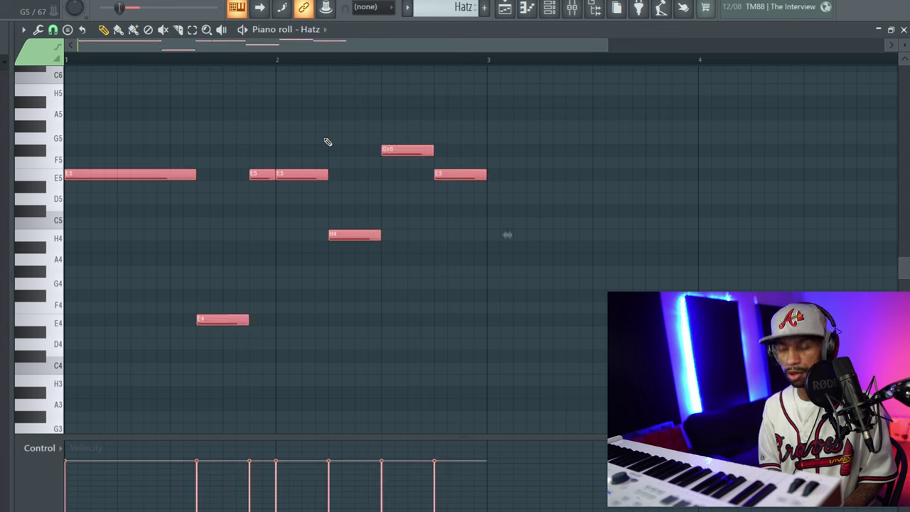
key(ctrl+b)
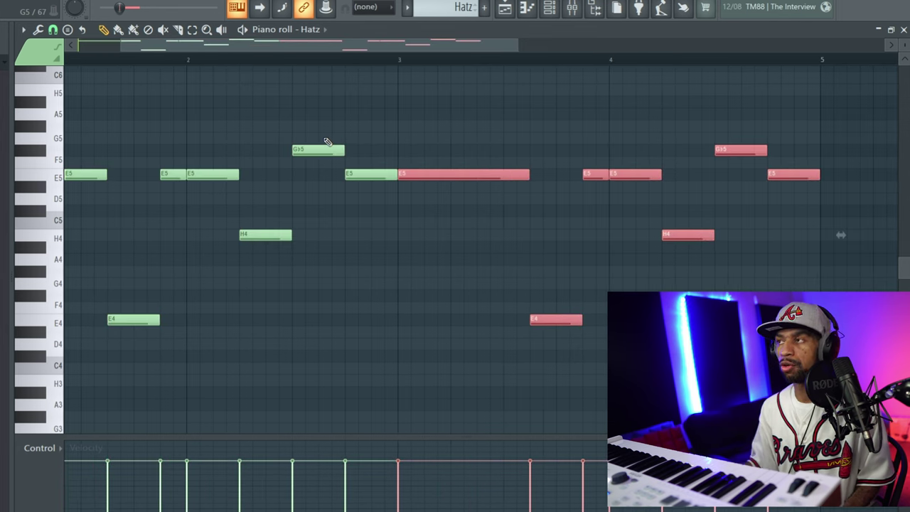
scroll(366, 39, left, 2)
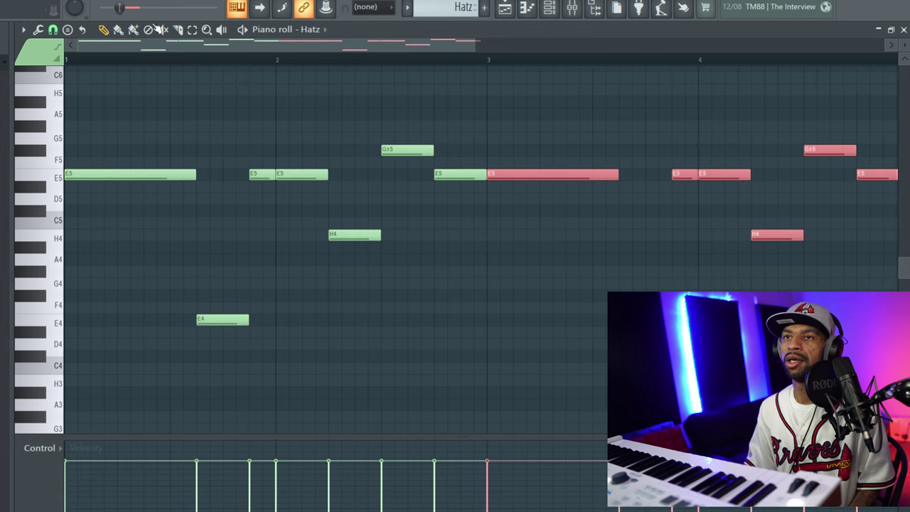
scroll(124, 378, down, 3)
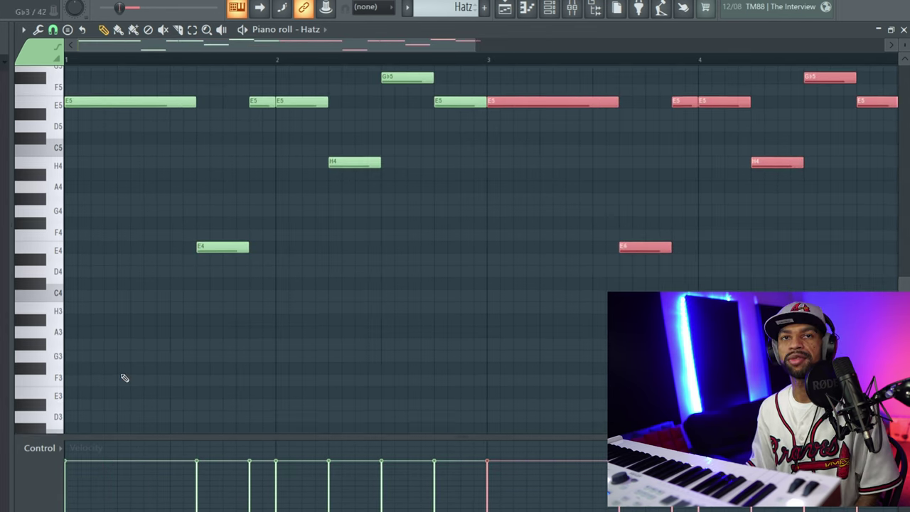
- Add a half-bar E3 note at the start of bar 1 and play the pattern
click(71, 396)
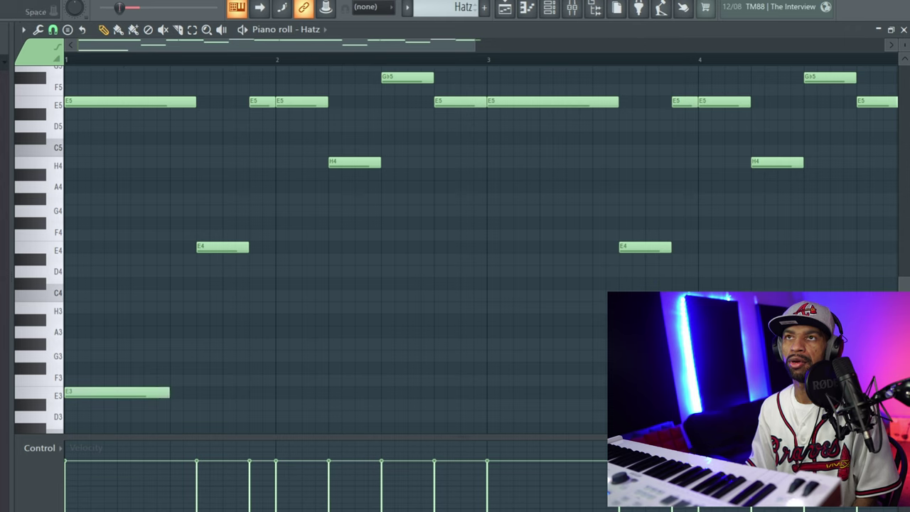
key(space)
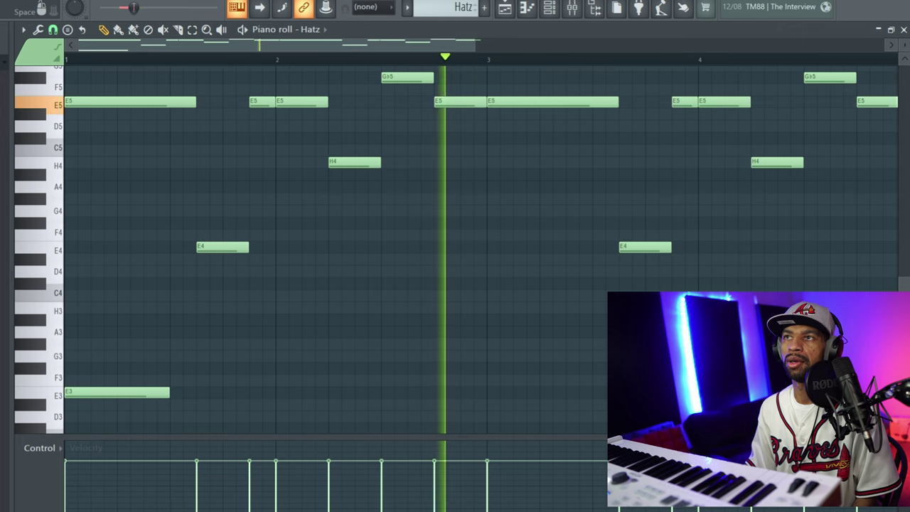
key(space)
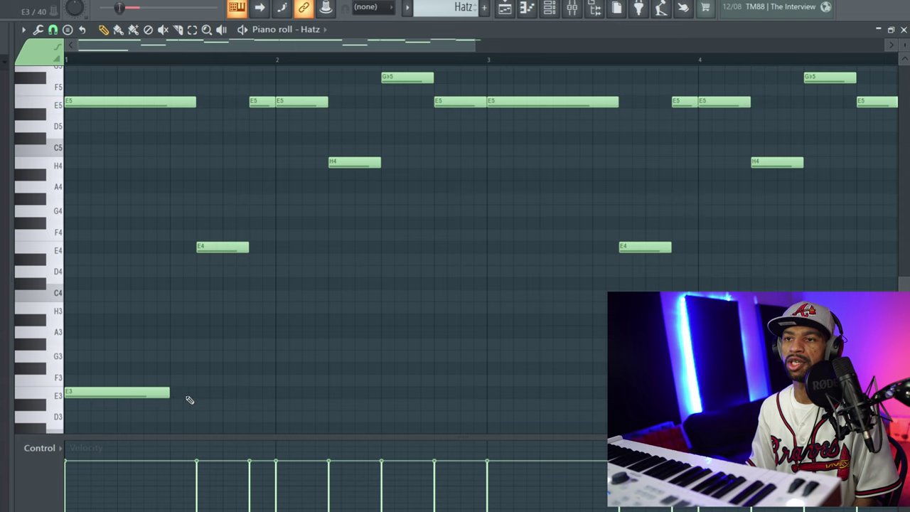
- Move the low E3 note at the start of bar 1 down to H♭2 and play the pattern
mouse_move(135, 392)
mouse_down()
mouse_move(118, 443)
mouse_move(118, 384)
mouse_up()
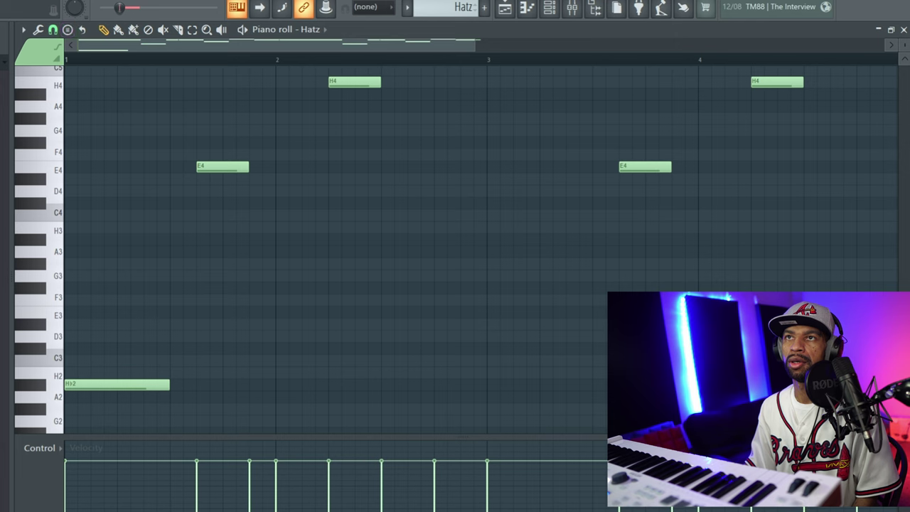
key(space)
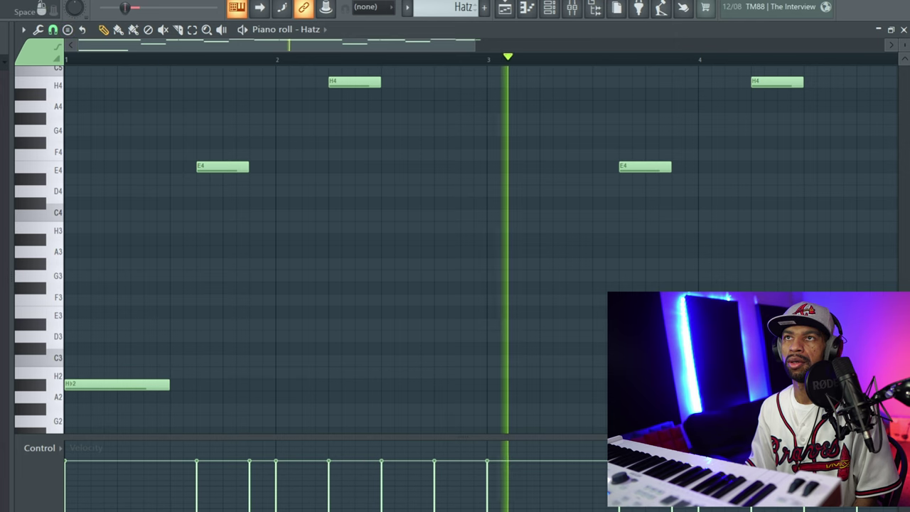
key(space)
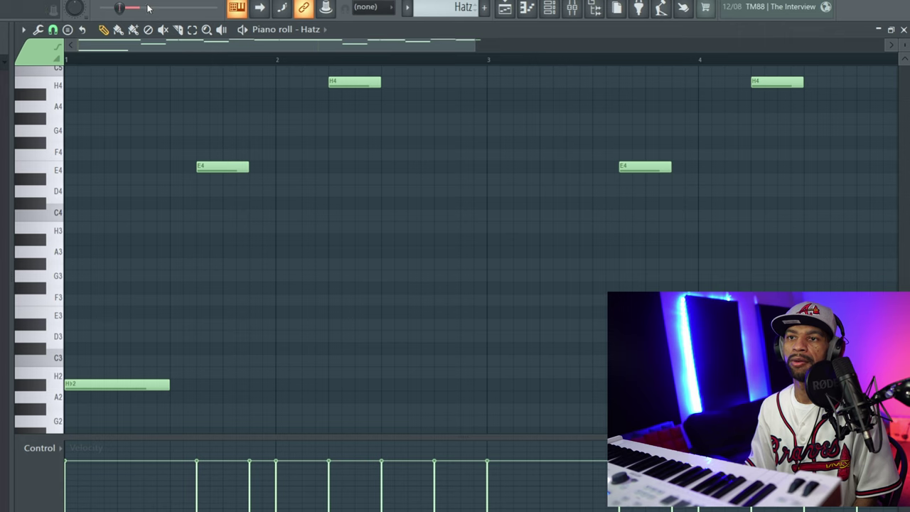
- Add a half-bar E3 note right after the H♭2 note in bar 1 and play the pattern
click(176, 312)
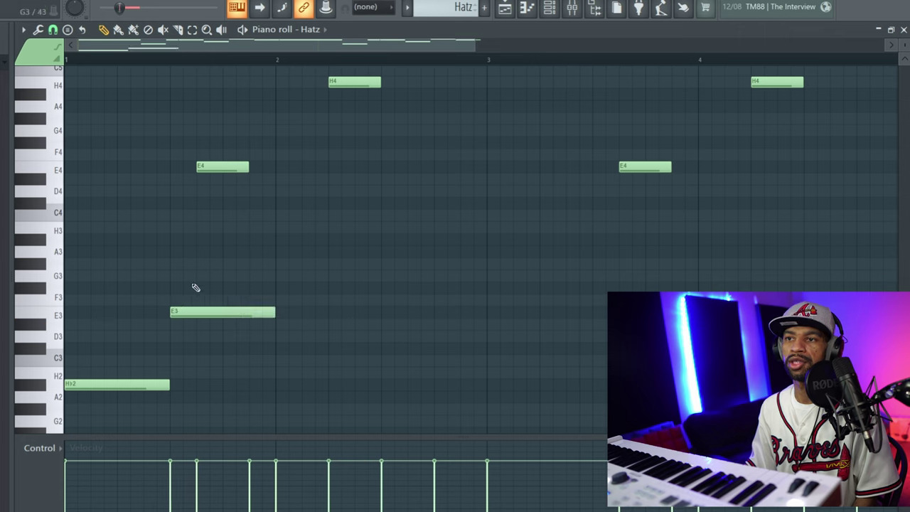
key(space)
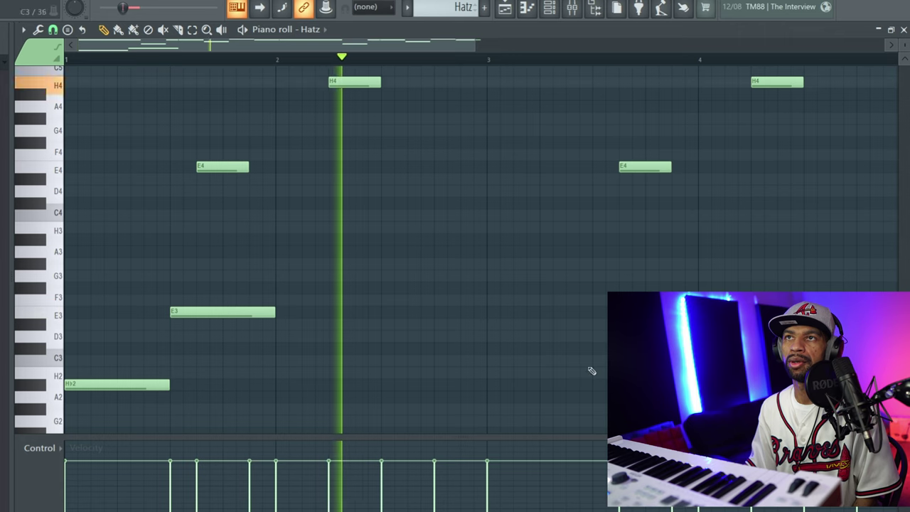
key(space)
- Replace the two low notes in bar 1 with a single E3 note extended across the four-bar pattern
drag(97, 385, 98, 311)
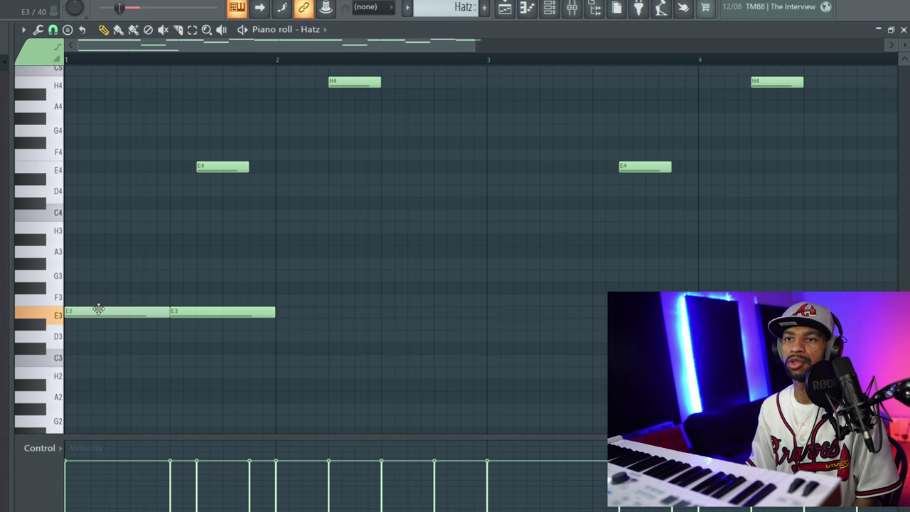
right_click(186, 311)
drag(173, 314, 625, 315)
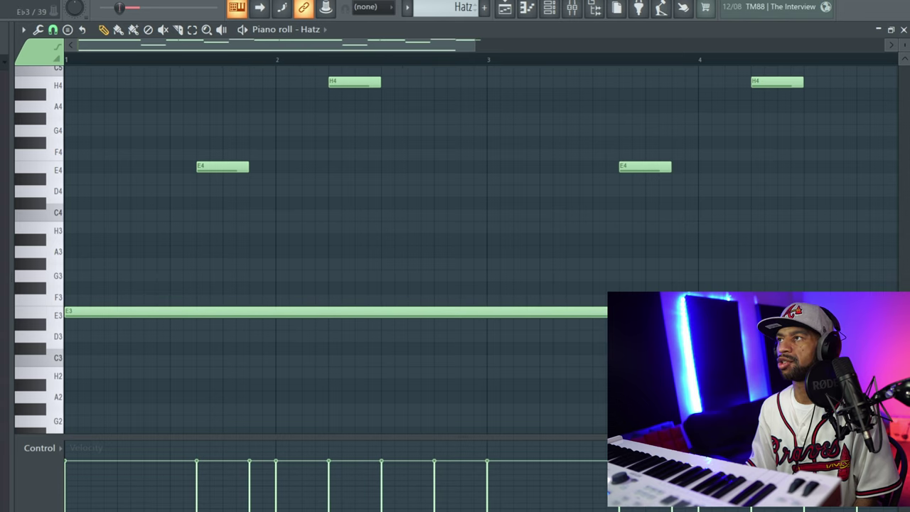
scroll(334, 249, up, 5)
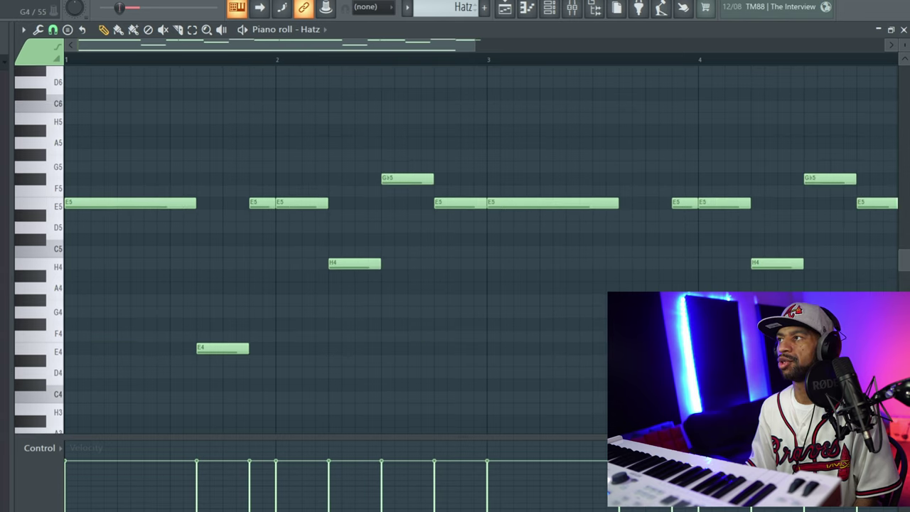
scroll(335, 249, down, 3)
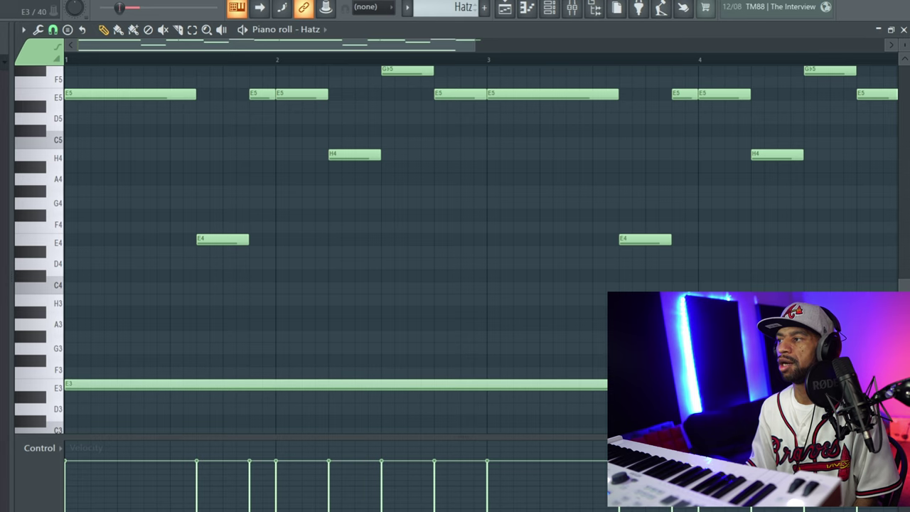
scroll(334, 249, right, 2)
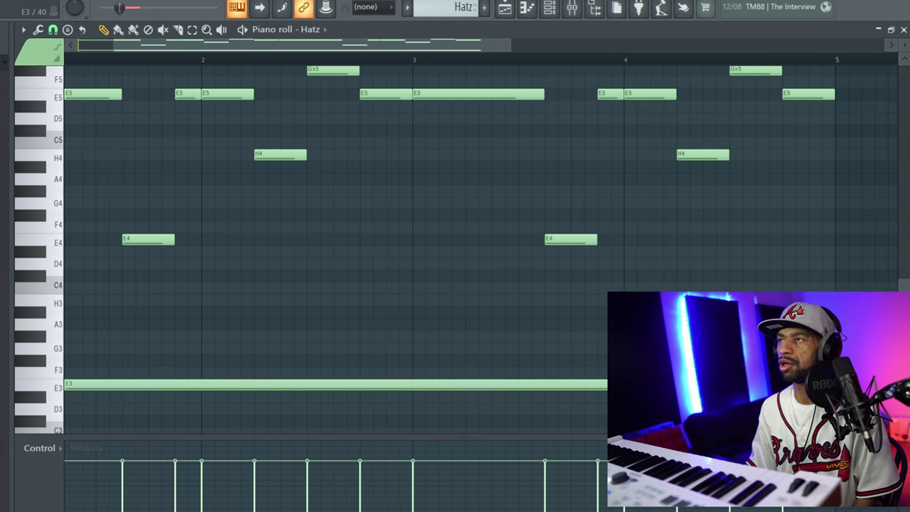
- Open the Hatz plugin's designer page and turn on the Pitch Designer
click(530, 8)
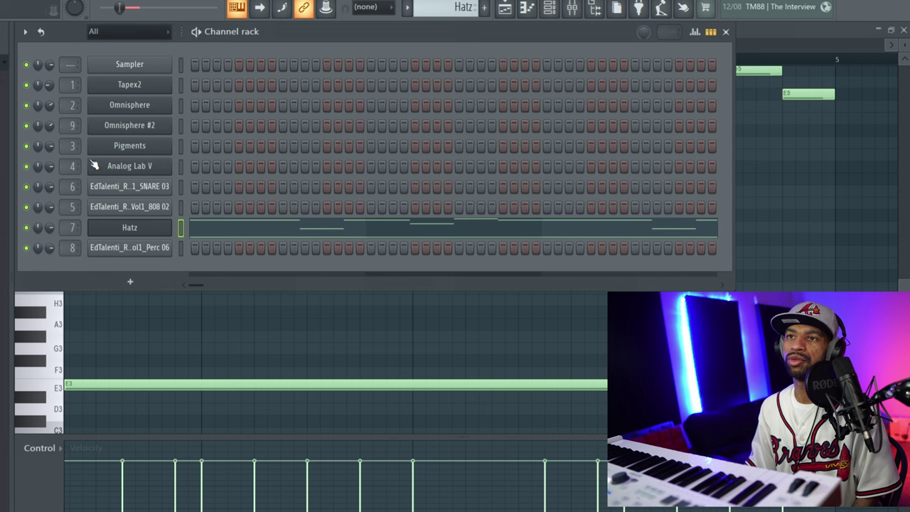
click(118, 226)
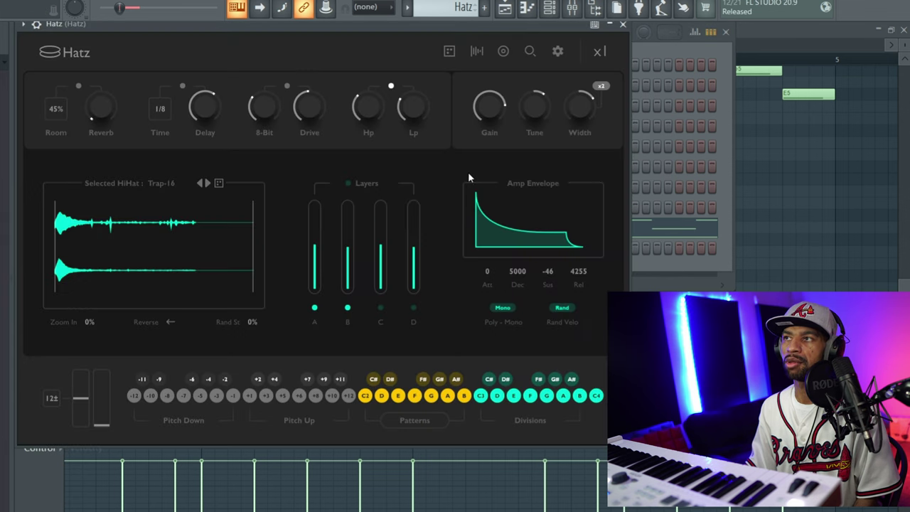
click(505, 52)
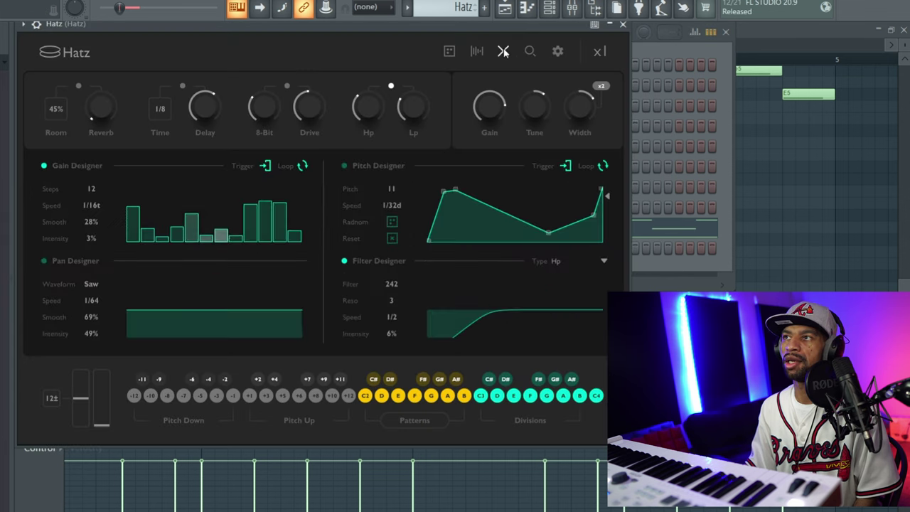
click(344, 166)
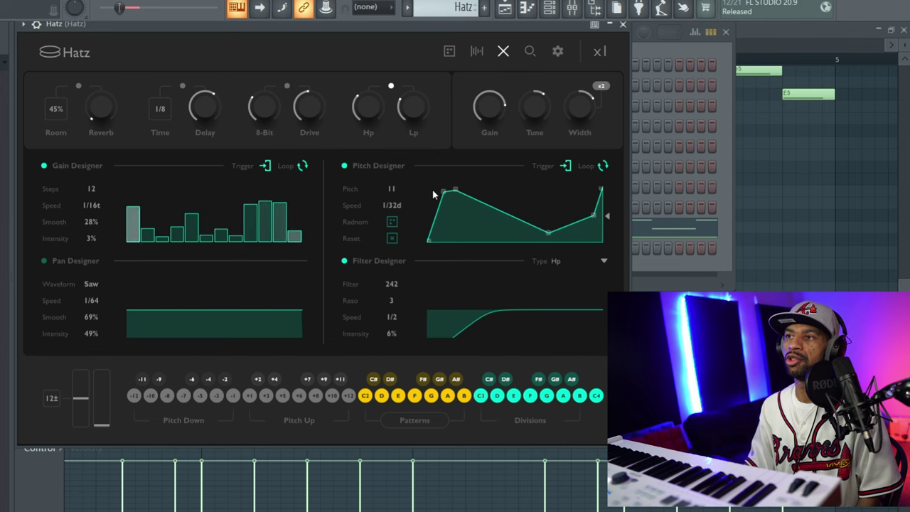
- Reshape the Pitch Designer curve so it stays flat at the start and rises towards the end
drag(442, 191, 444, 240)
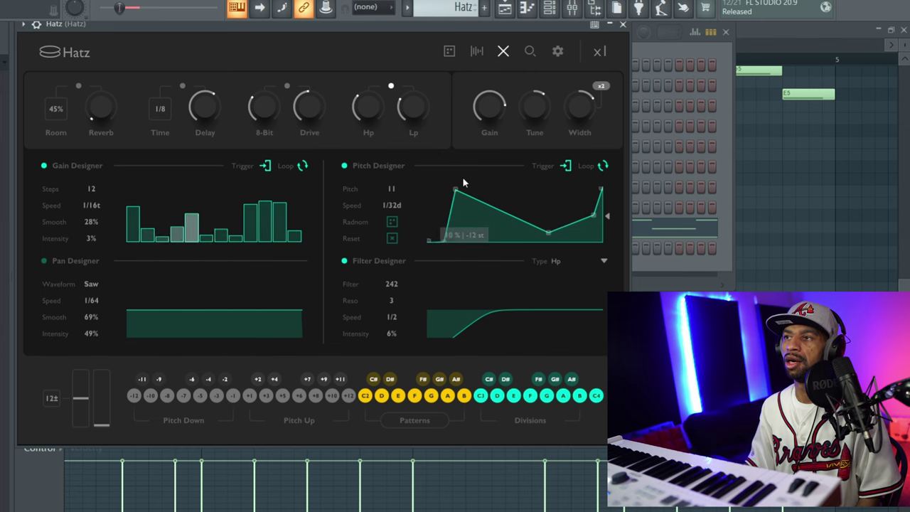
drag(457, 192, 489, 251)
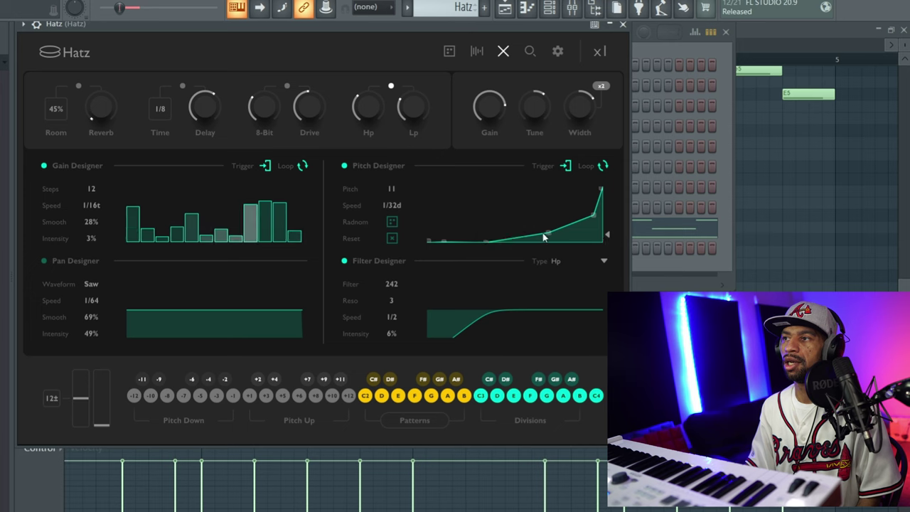
drag(593, 219, 596, 210)
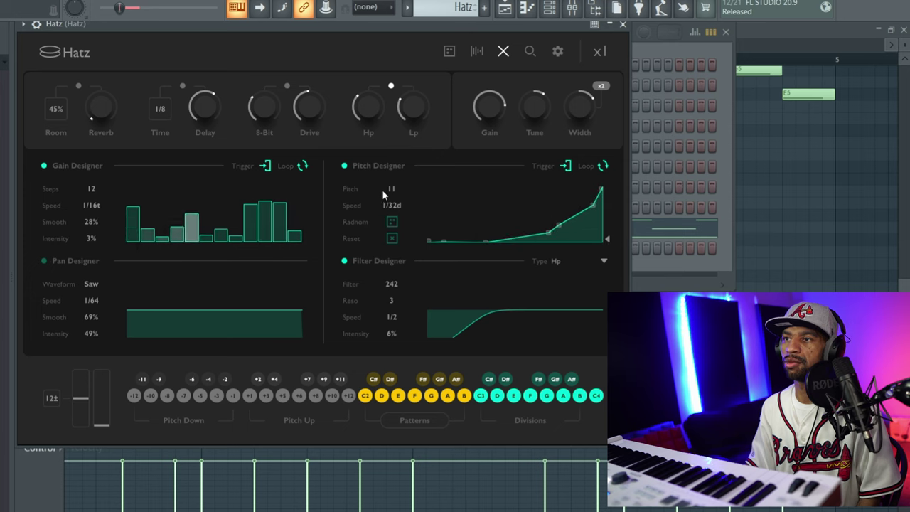
- Set the Pitch Designer's speed to 1/1 and its pitch to 6 while the pattern plays
scroll(398, 205, down, 1)
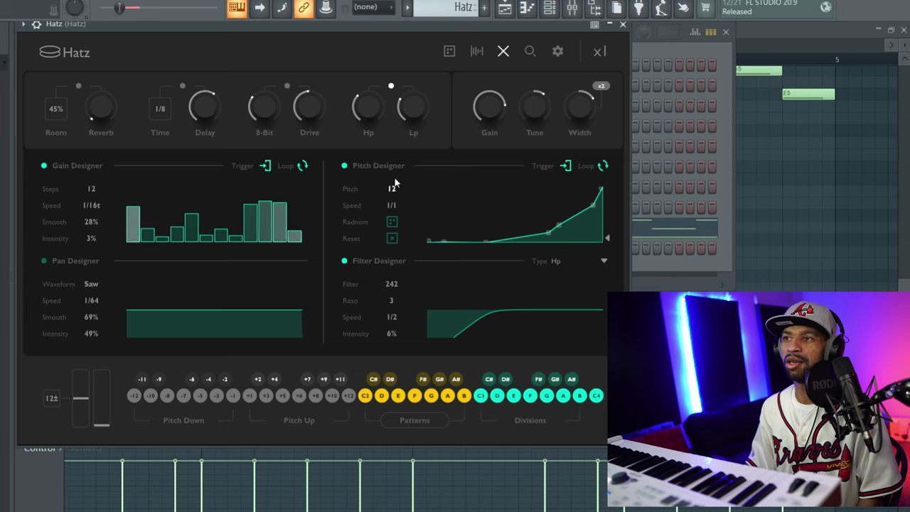
key(space)
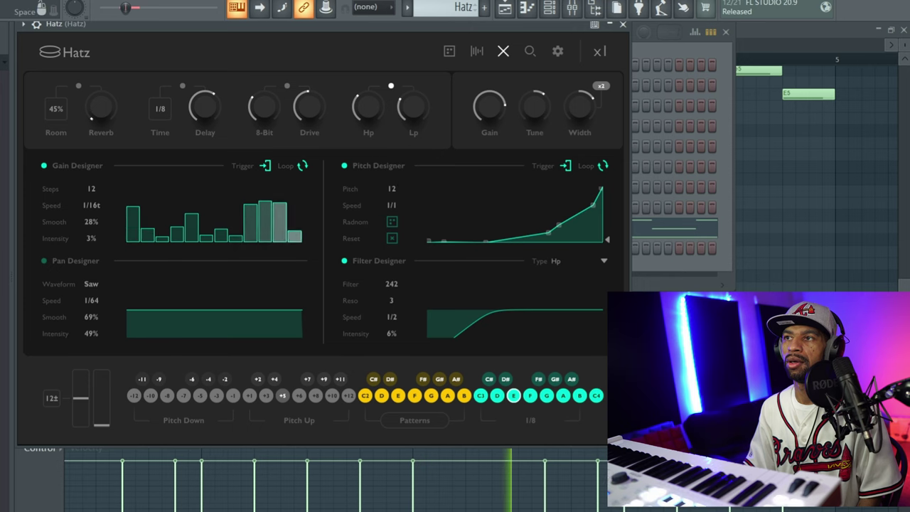
drag(392, 192, 390, 214)
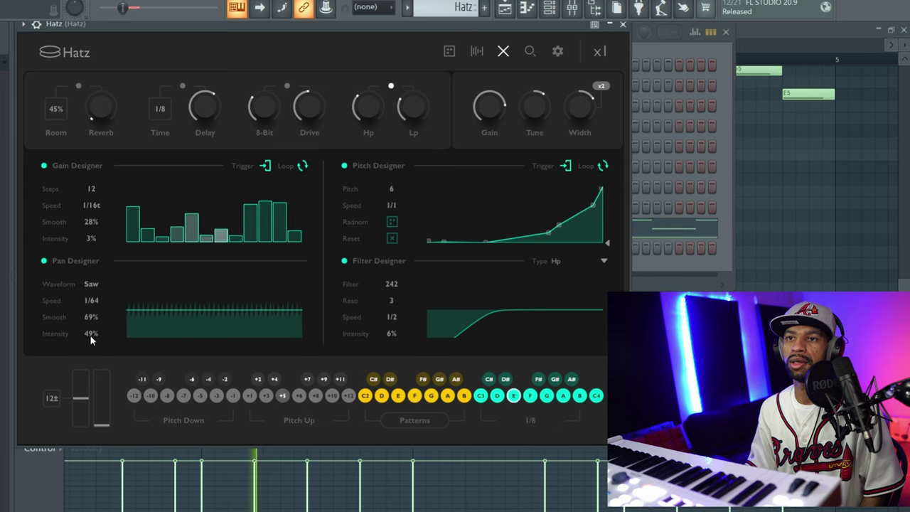
- Set the Pan Designer's speed to 1/8 and its smooth and intensity to 100%
drag(90, 334, 101, 260)
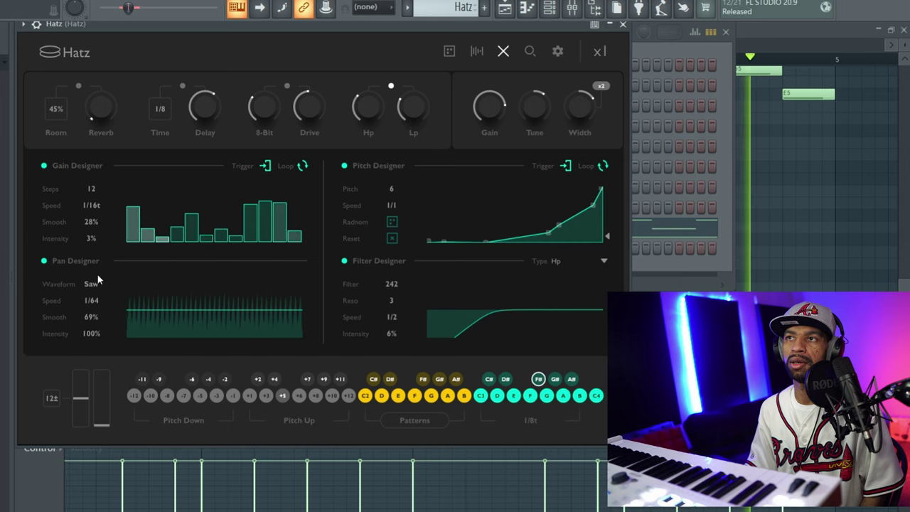
drag(92, 303, 83, 259)
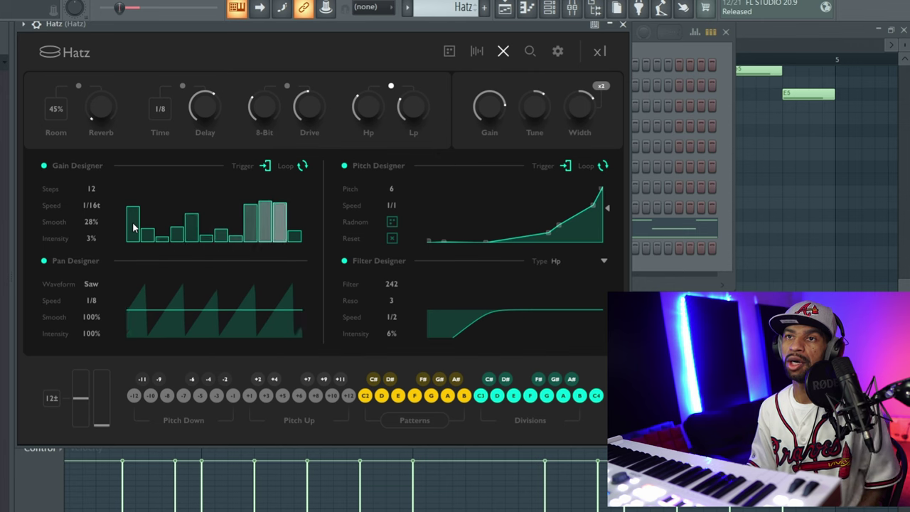
- Set the Gain Designer to 4 steps and redraw the bars with the first and third higher than the second and fourth
drag(93, 187, 91, 214)
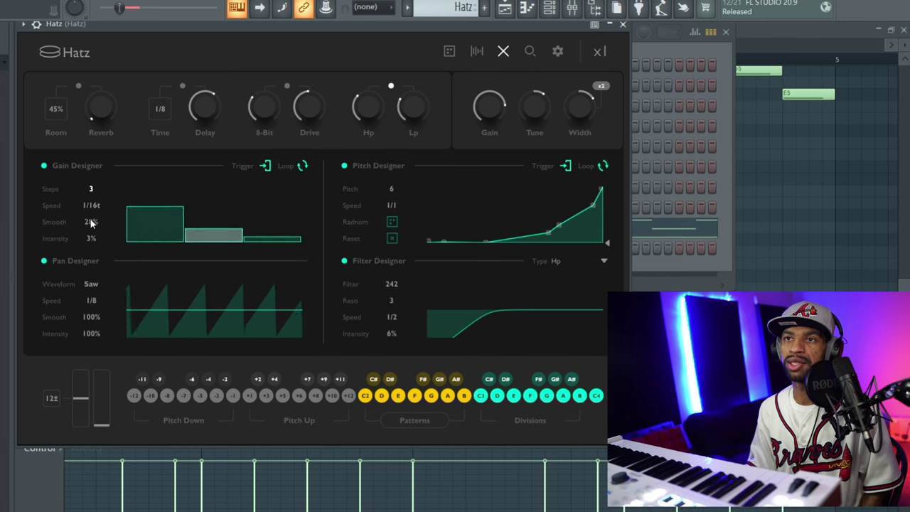
drag(97, 218, 100, 226)
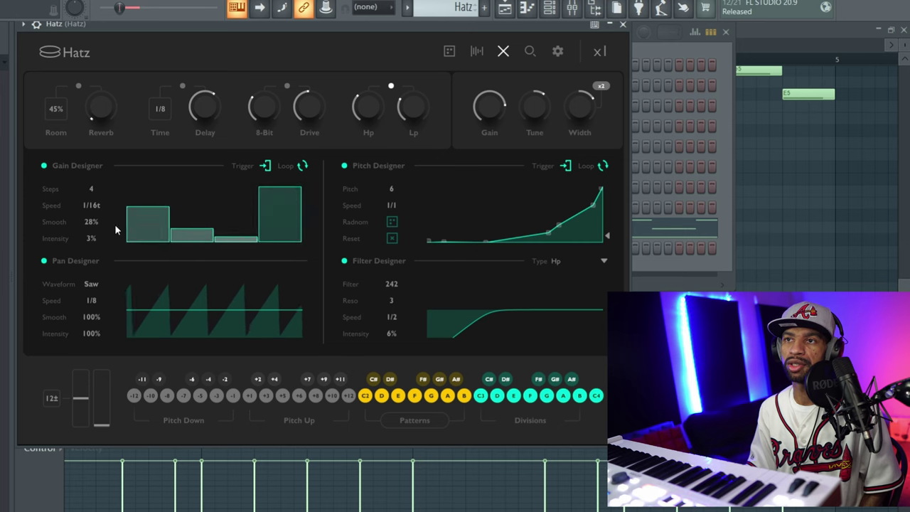
mouse_move(188, 234)
mouse_down()
mouse_move(198, 194)
mouse_move(196, 226)
mouse_move(237, 241)
mouse_move(243, 206)
mouse_move(272, 225)
mouse_up()
drag(125, 206, 135, 201)
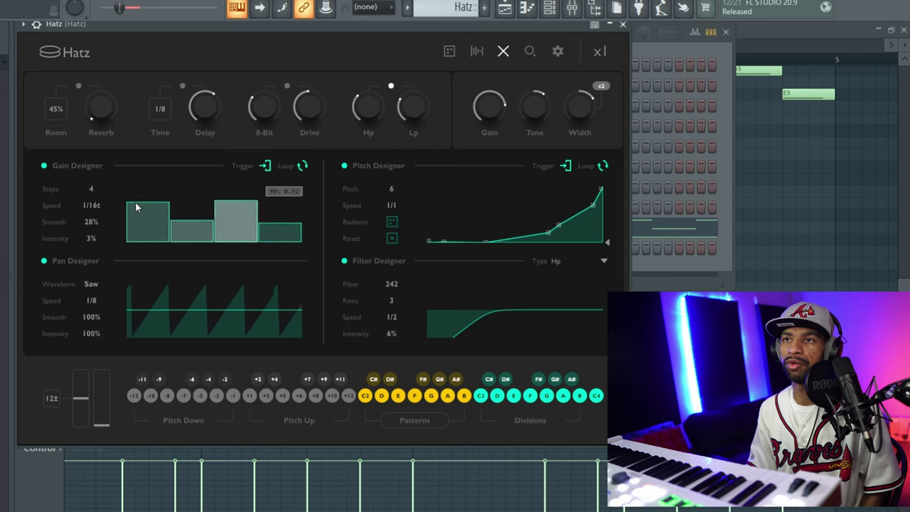
drag(221, 220, 214, 197)
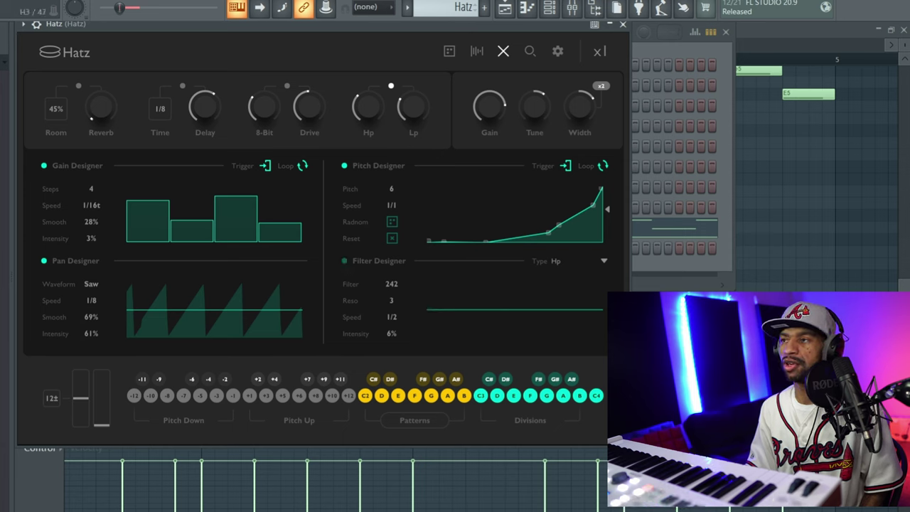
- Turn on the Filter Designer and set it to the Lp type with the filter at 20000
click(605, 261)
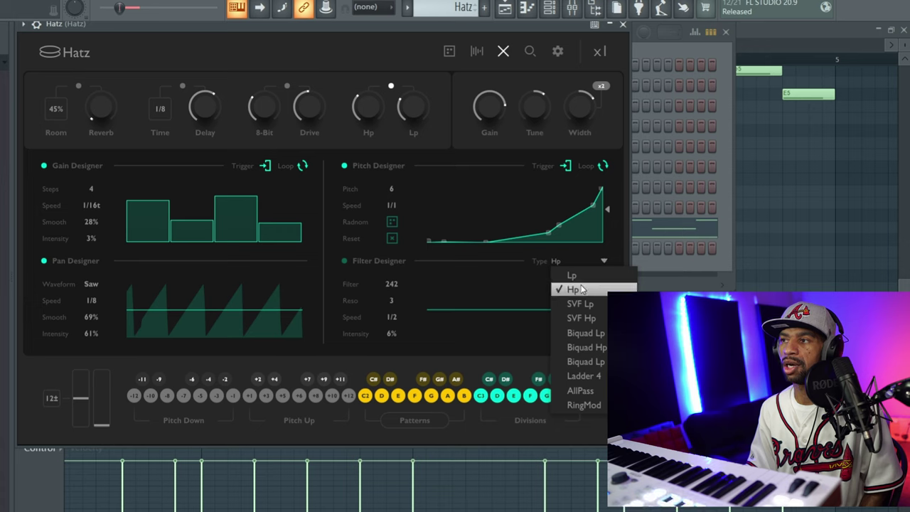
click(545, 262)
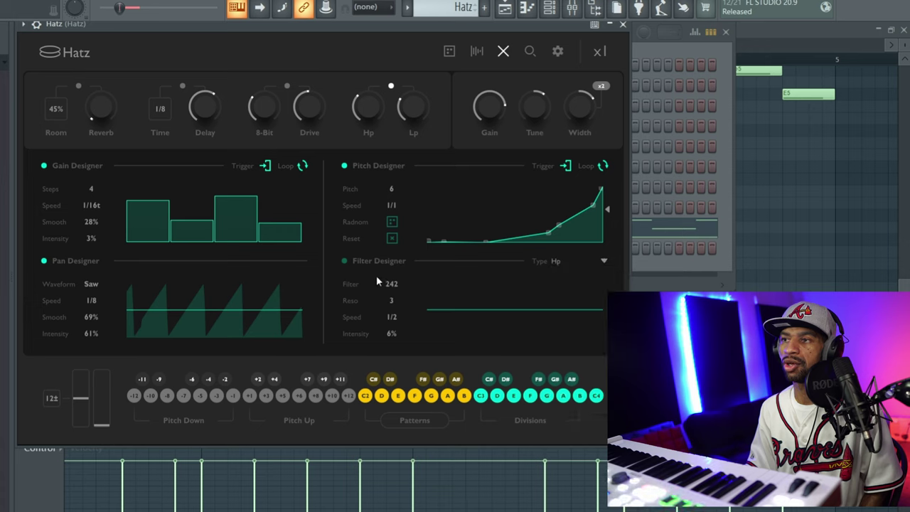
click(344, 262)
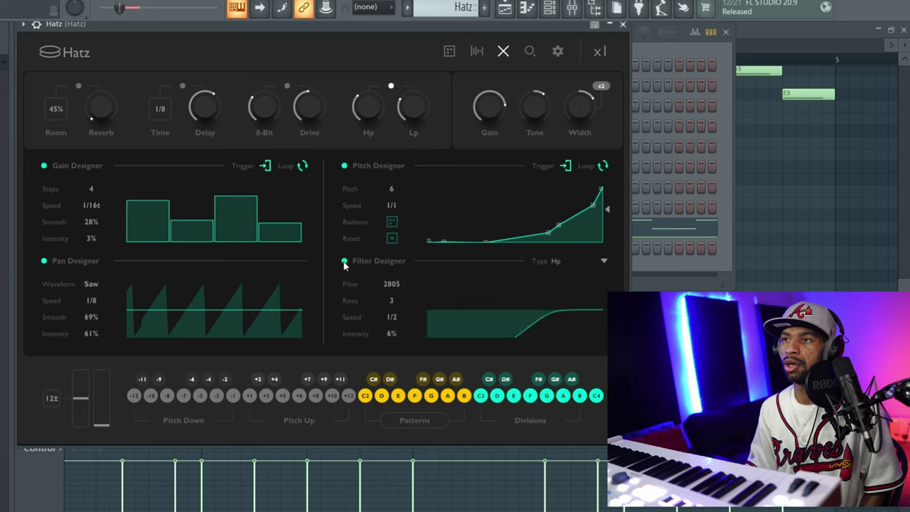
drag(392, 284, 400, 318)
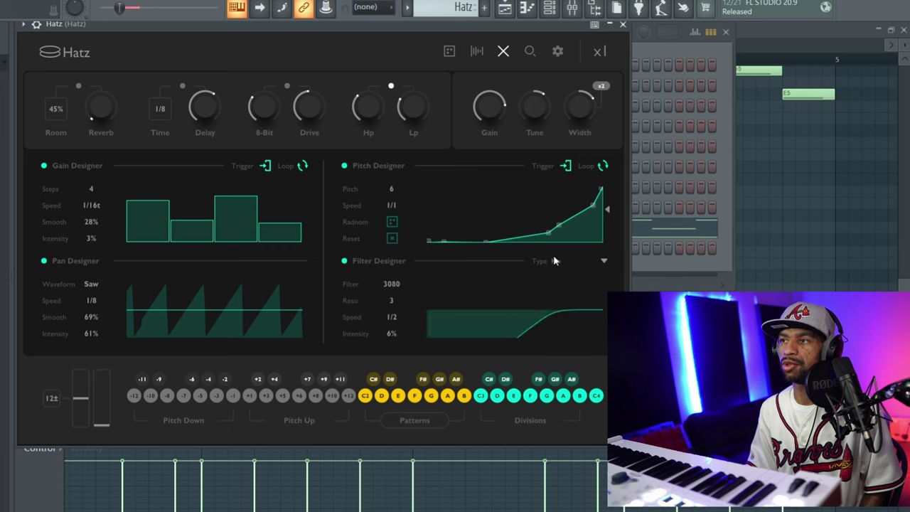
click(599, 264)
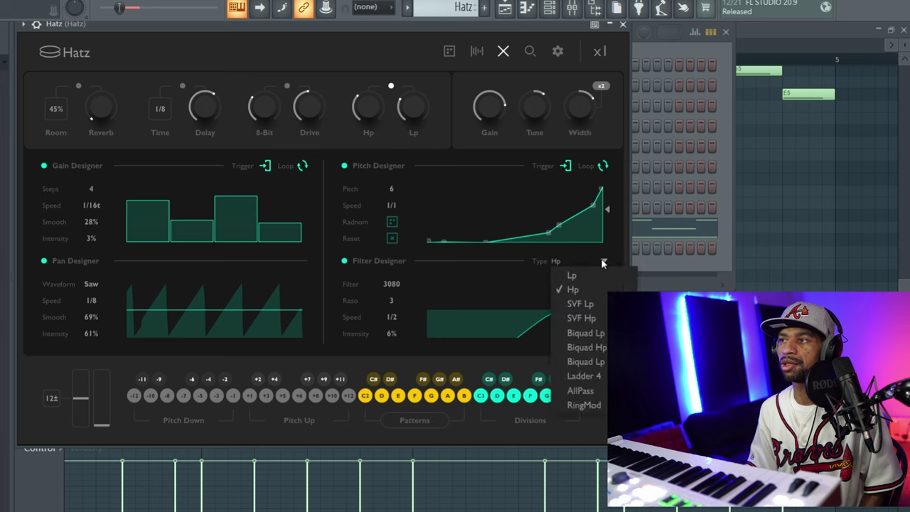
click(584, 275)
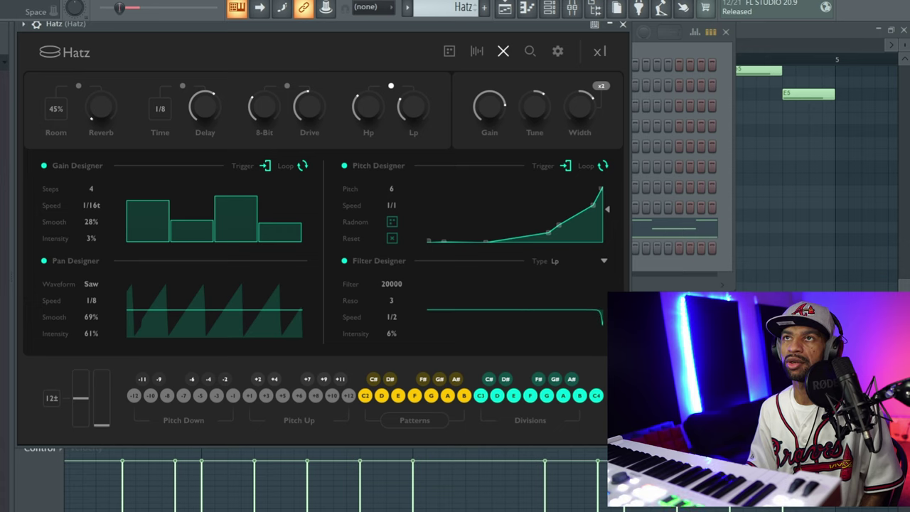
- Play the pattern with the Filter Designer's intensity at 0% and its filter at 20000
key(space)
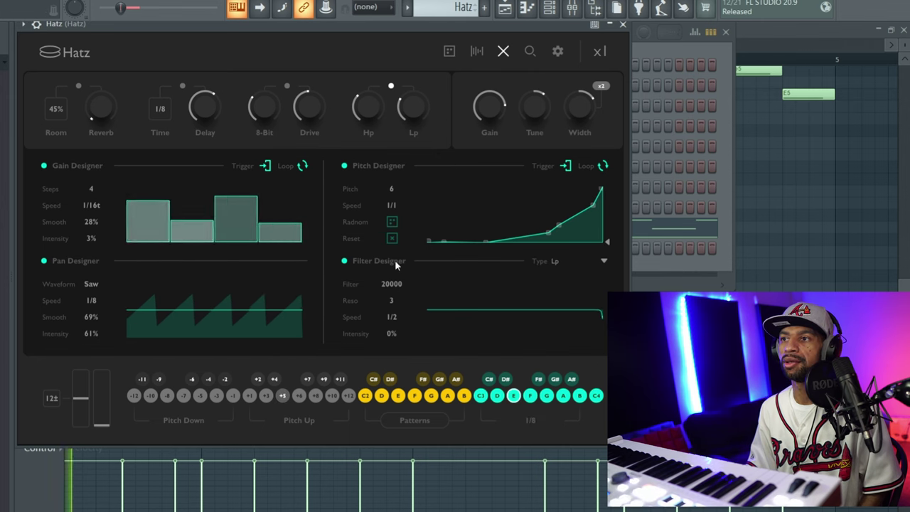
mouse_move(394, 285)
mouse_down()
mouse_move(383, 355)
mouse_move(400, 277)
mouse_up()
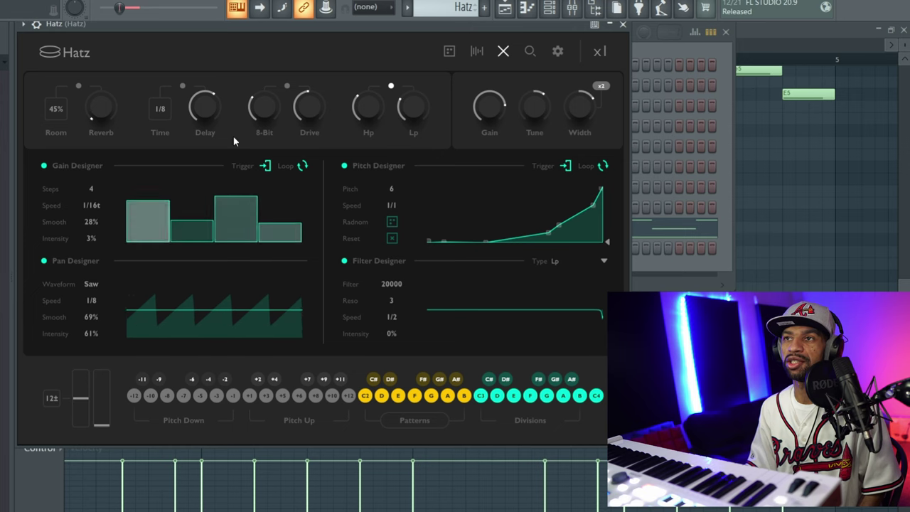
- Close the designers, raise layer A's level slightly, and raise layers B and C to nearly full
click(502, 52)
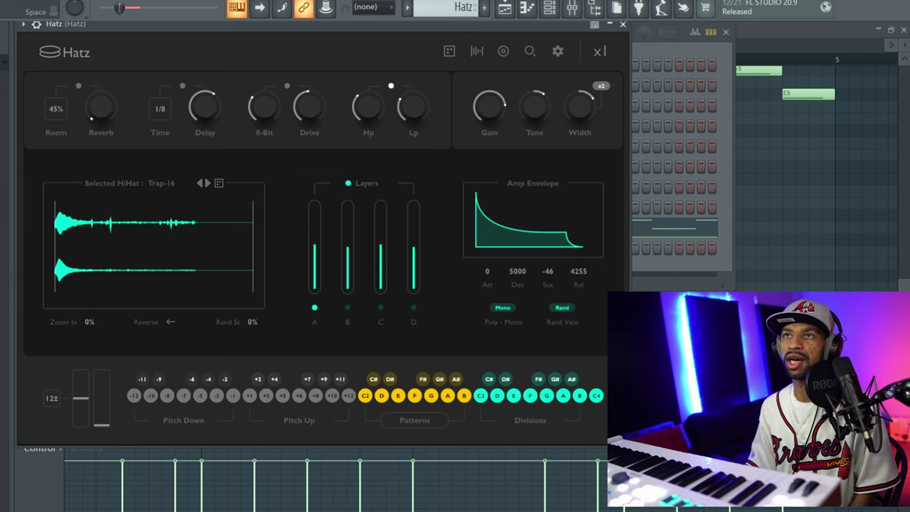
mouse_move(313, 261)
mouse_down()
mouse_move(315, 209)
mouse_move(314, 257)
mouse_up()
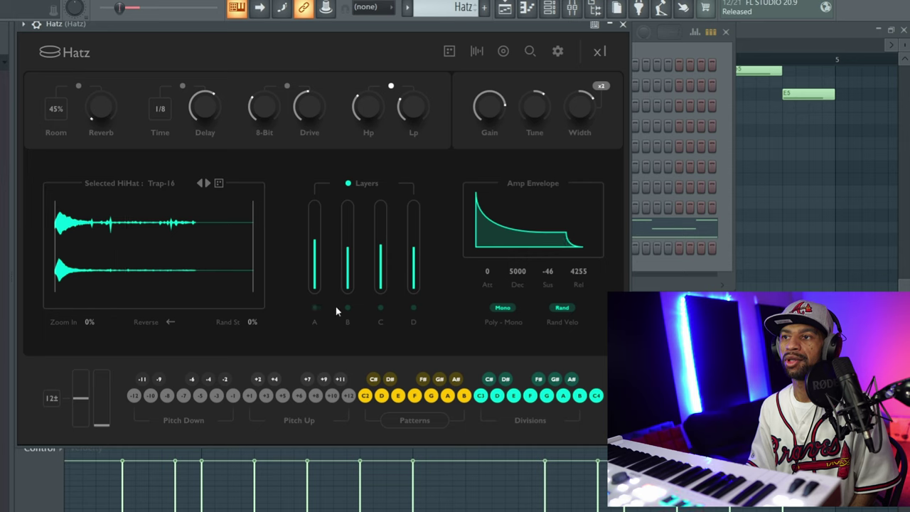
drag(310, 106, 313, 147)
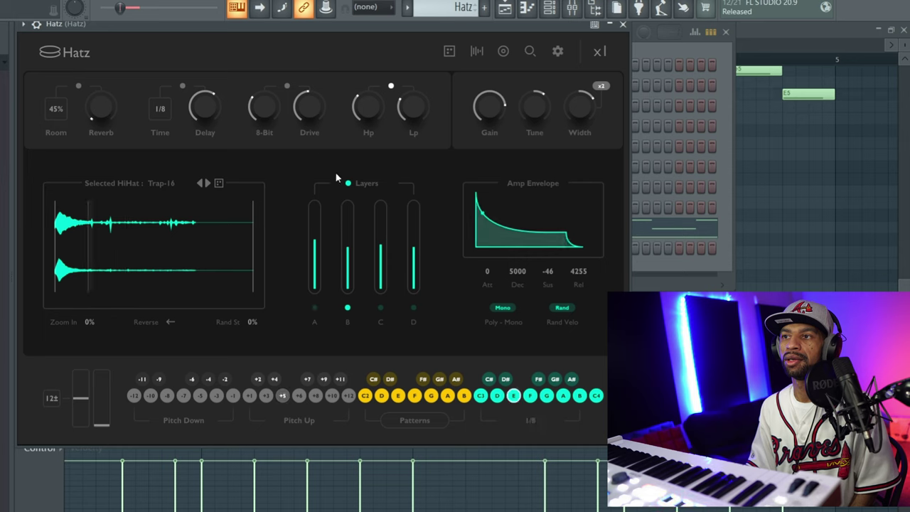
drag(353, 249, 350, 195)
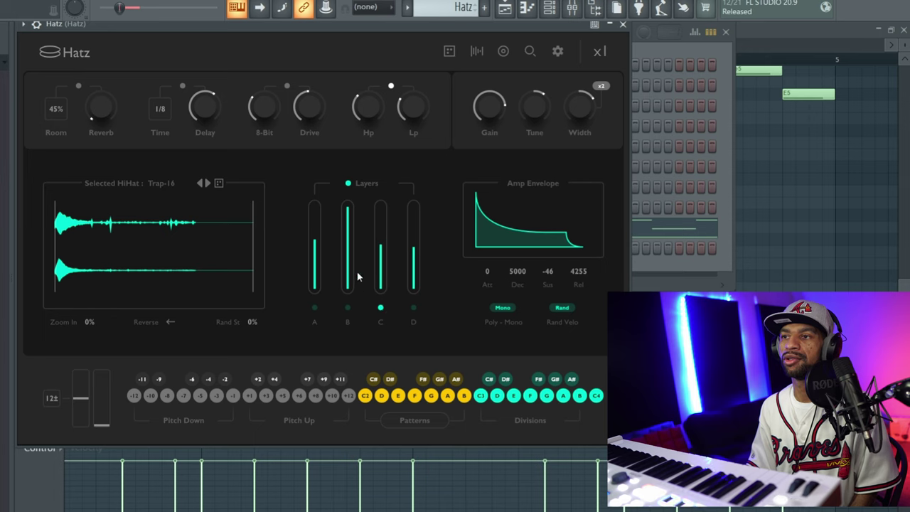
drag(379, 243, 380, 176)
- Play the pattern while raising layer D's level to 95%, and lower it to about a third
key(space)
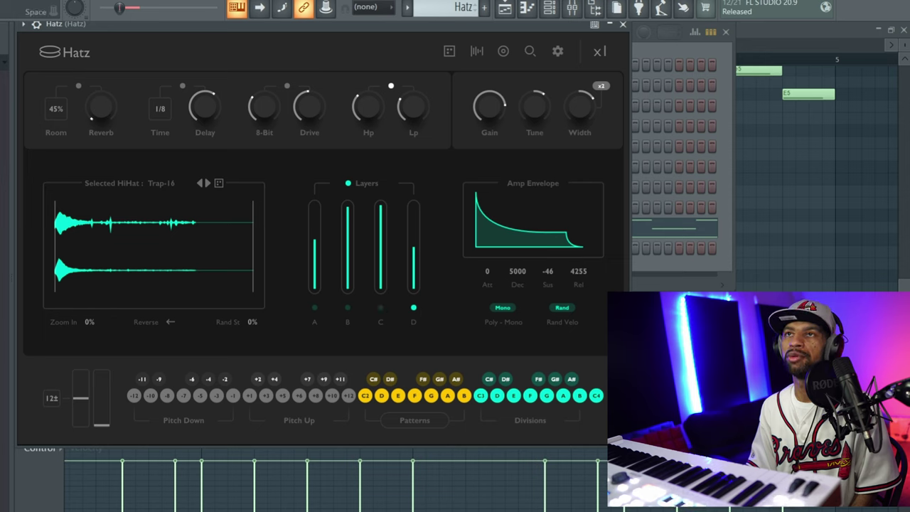
drag(415, 254, 415, 212)
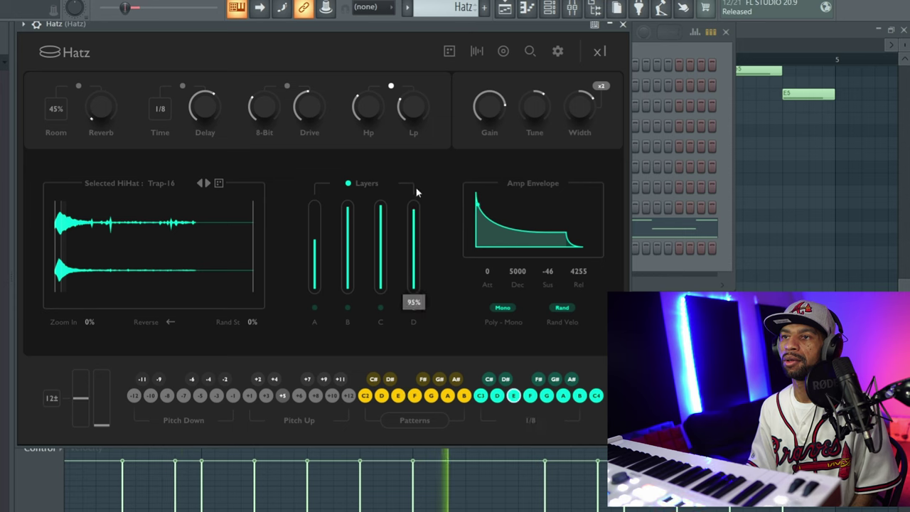
drag(417, 193, 415, 276)
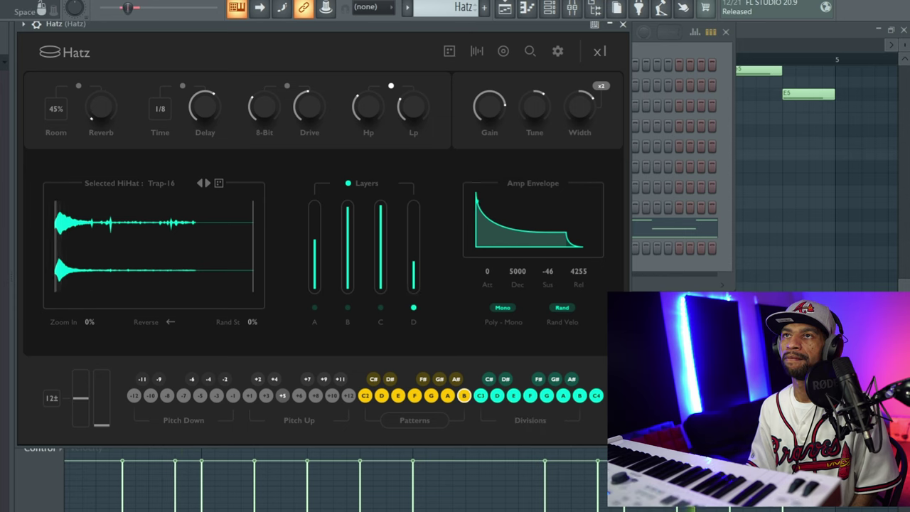